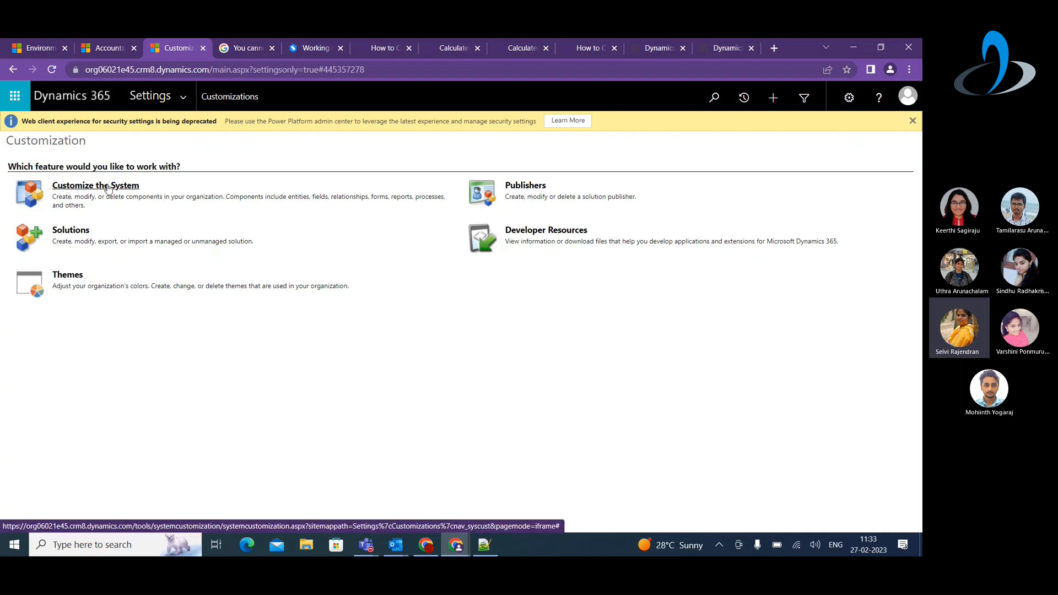
# Step: Open the default solution through Customize the System and look over its component tree and the Account forms
pyautogui.click(179, 97)
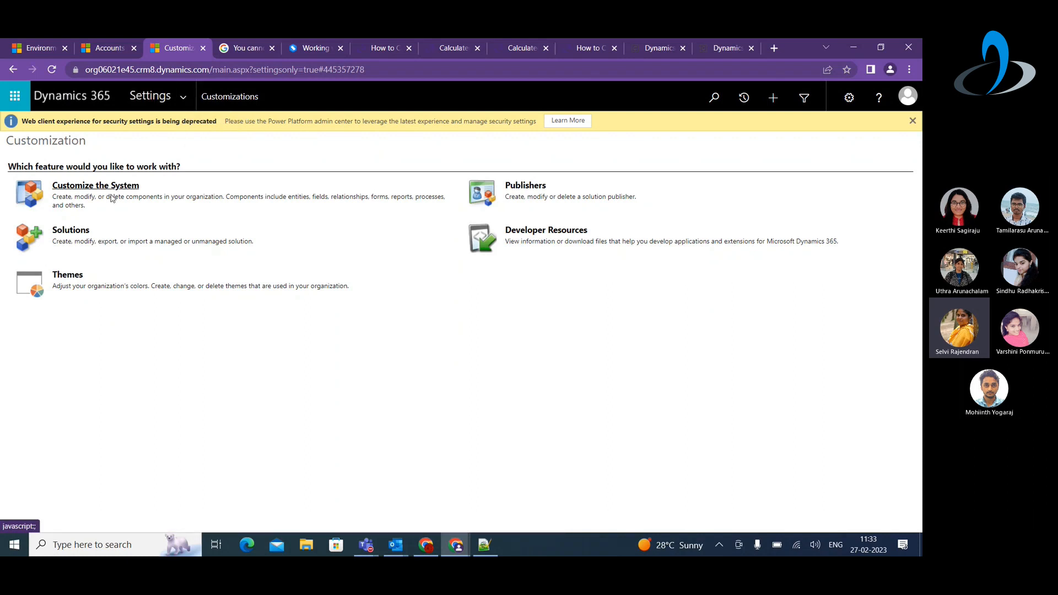
pyautogui.click(118, 190)
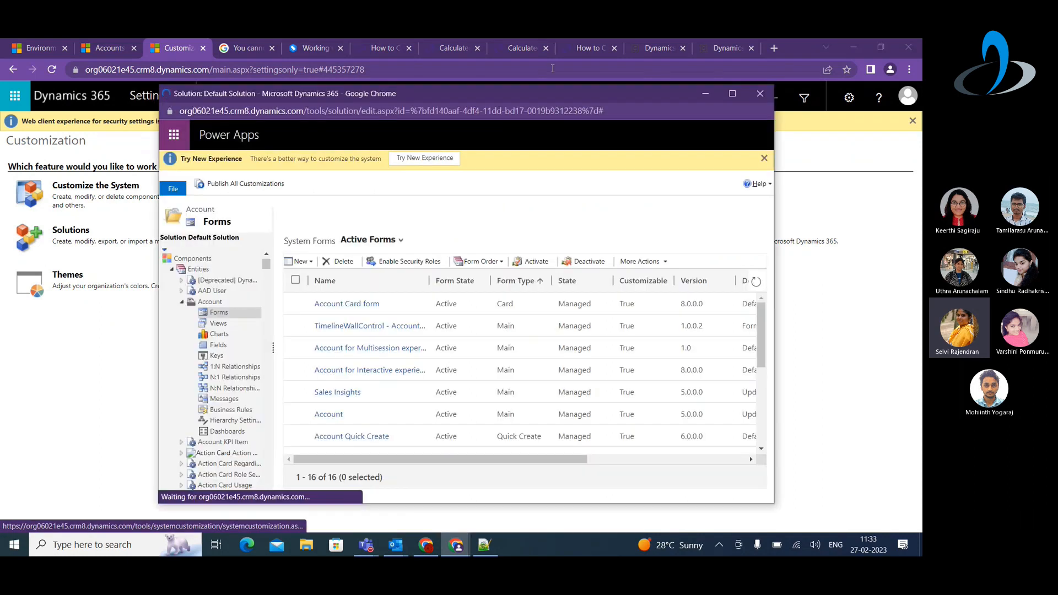
pyautogui.click(731, 94)
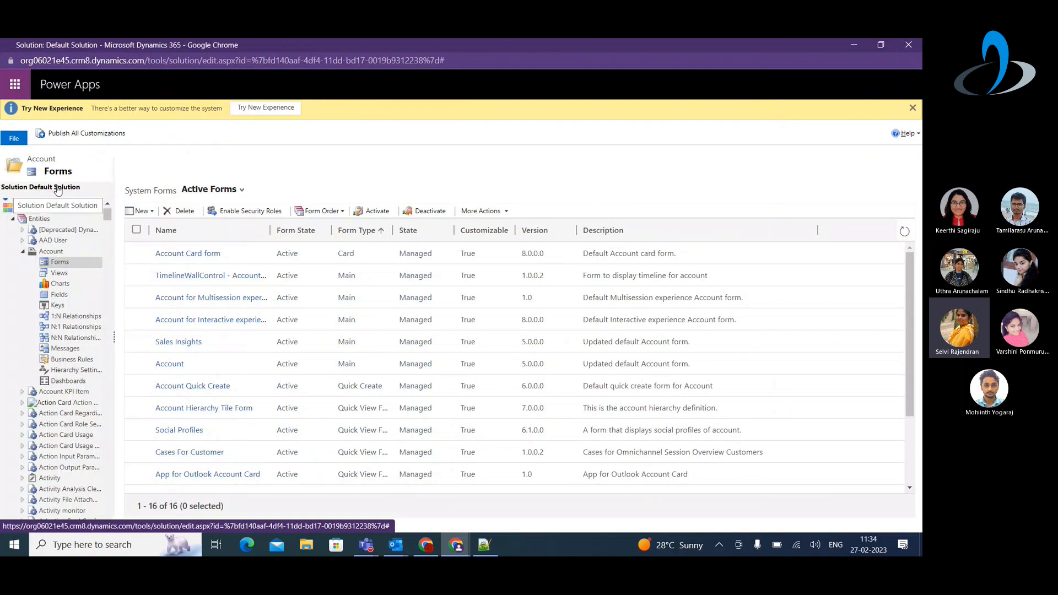
pyautogui.click(854, 45)
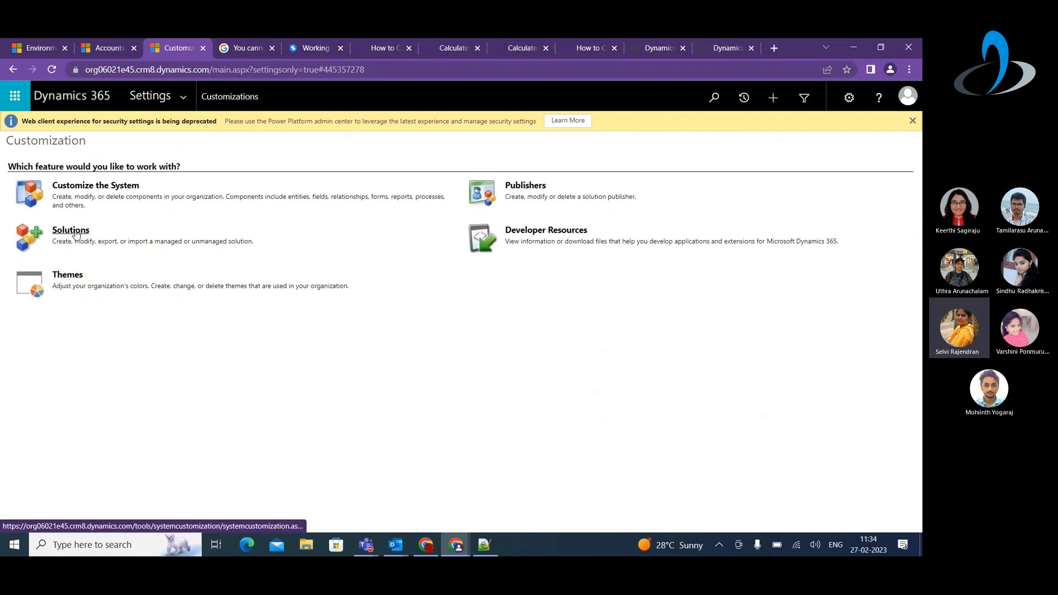
# Step: Open the Solutions list and start a new solution with the display name Test
pyautogui.click(184, 104)
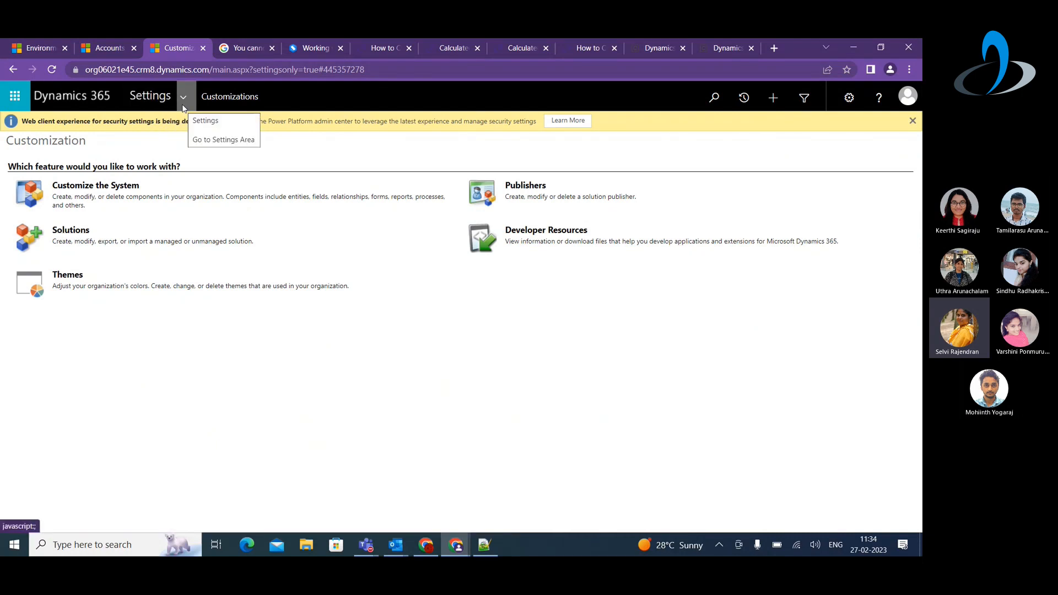
pyautogui.click(71, 230)
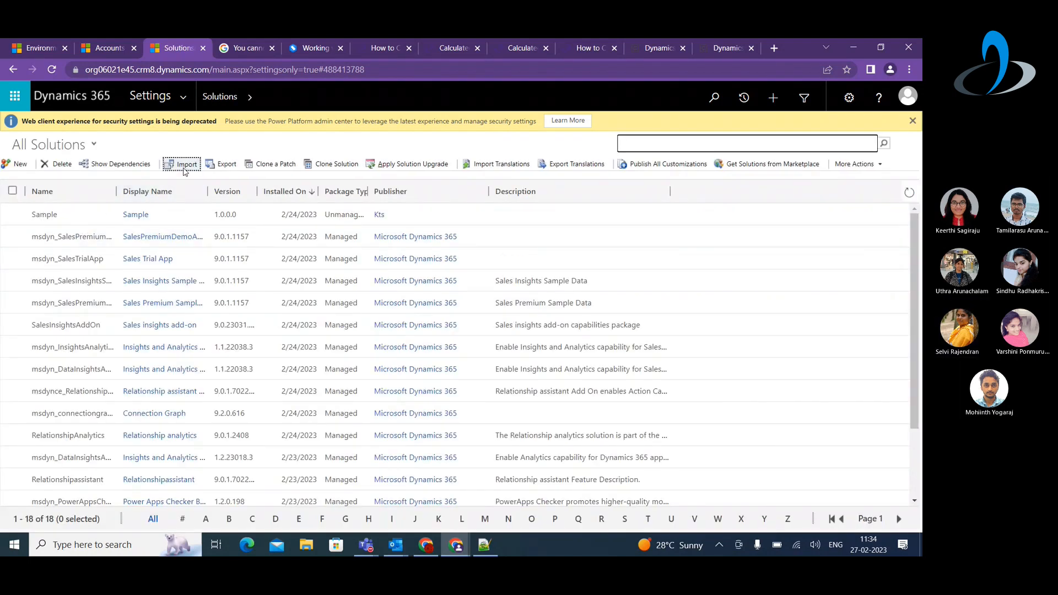
pyautogui.click(19, 165)
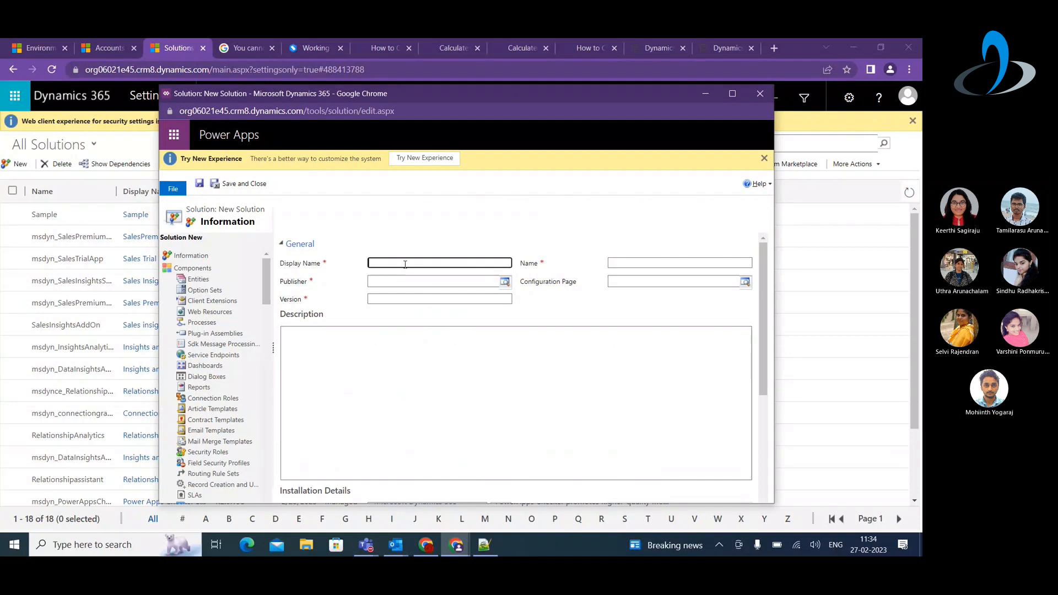
pyautogui.write('Test')
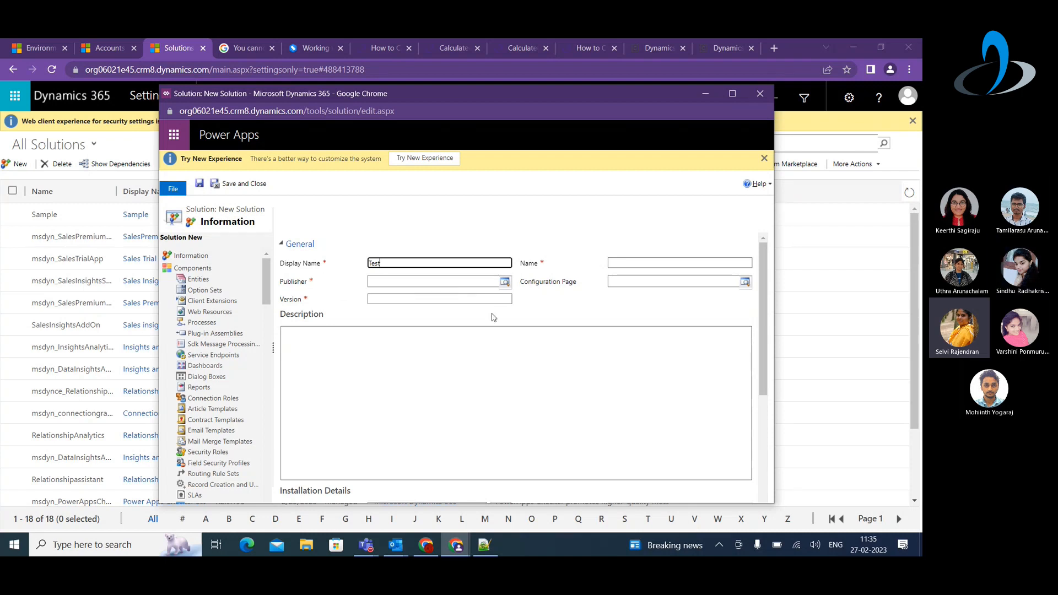
# Step: Create a new publisher from the solution's publisher lookup, with display name Test and name test
pyautogui.click(505, 283)
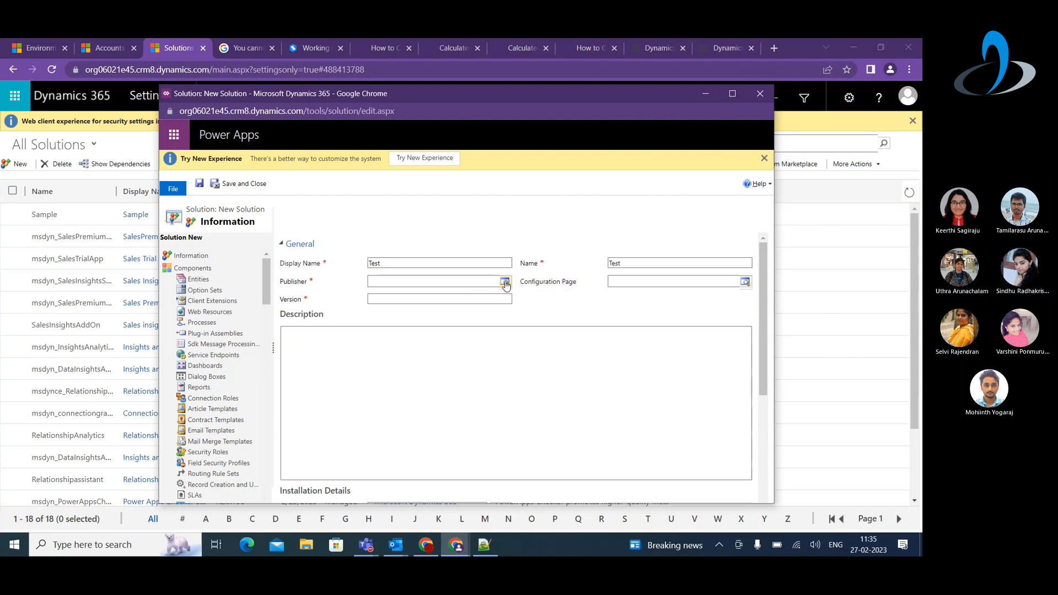
pyautogui.click(505, 282)
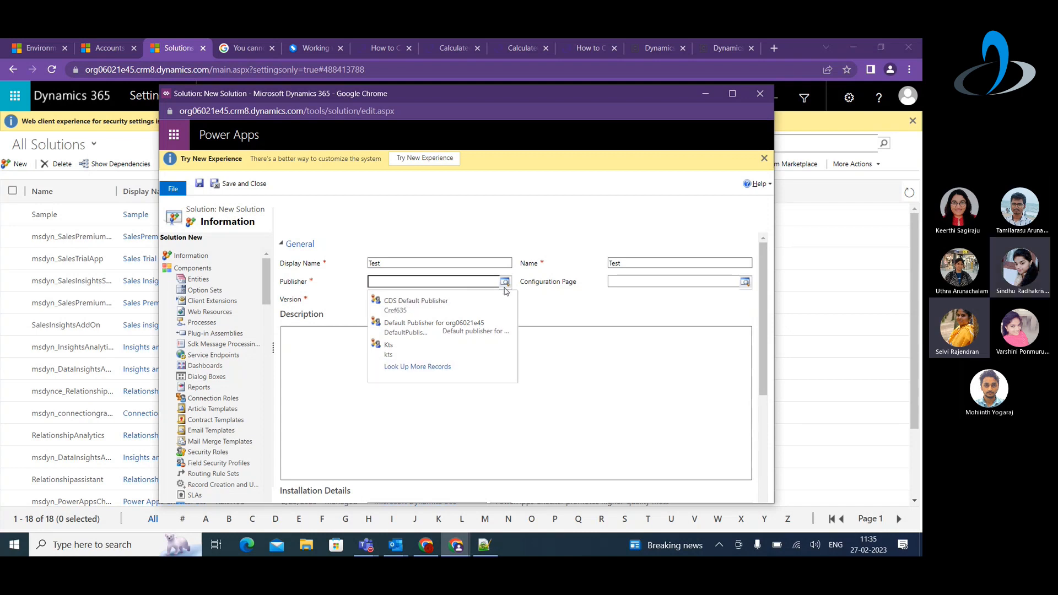
pyautogui.click(415, 367)
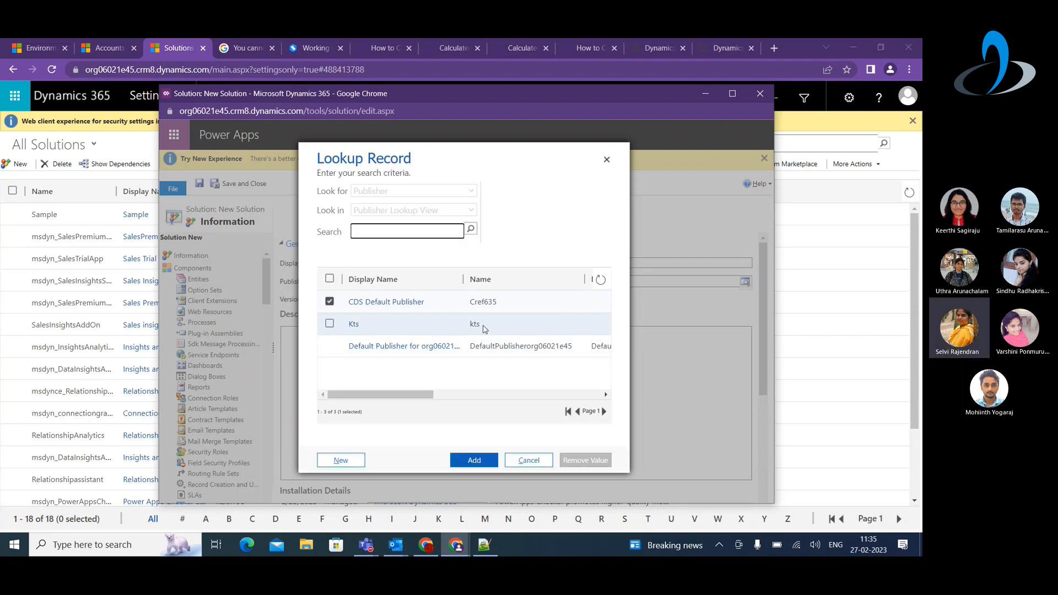
pyautogui.click(354, 460)
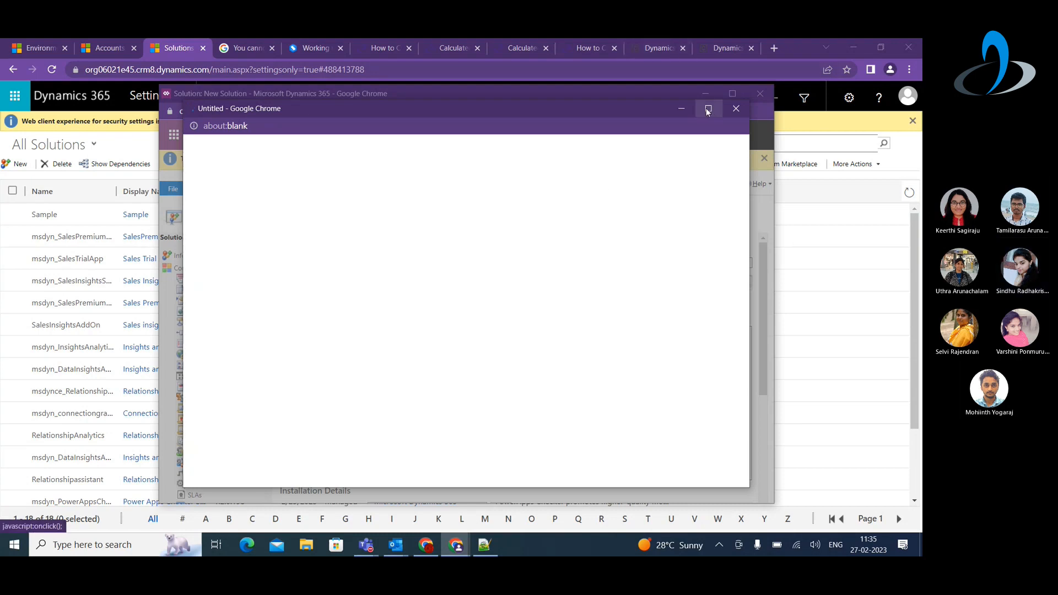
pyautogui.click(308, 224)
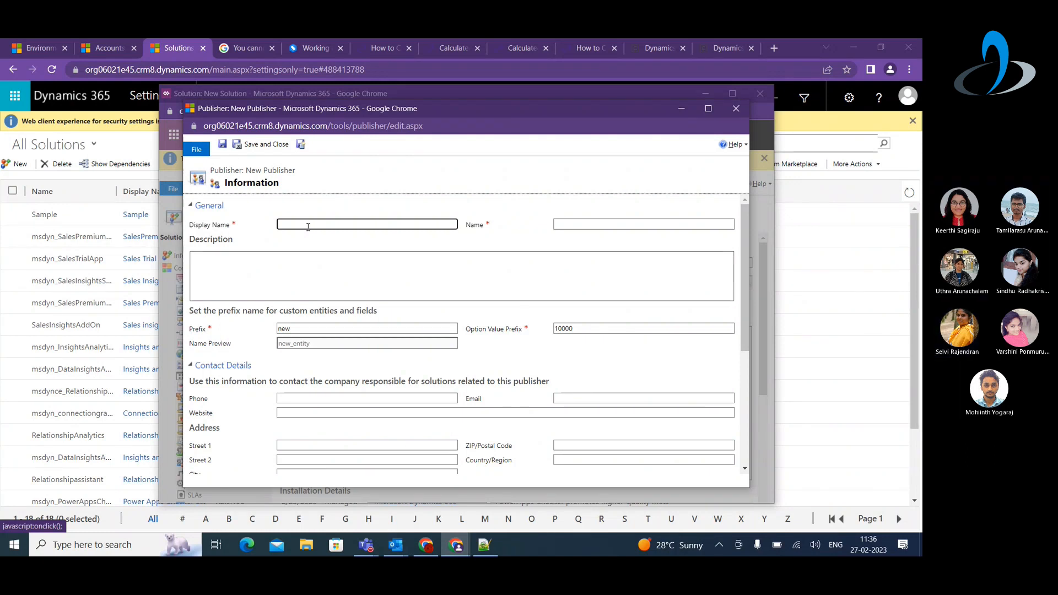
pyautogui.write('est')
pyautogui.press('BackSpace')
pyautogui.press('BackSpace')
pyautogui.click(350, 198)
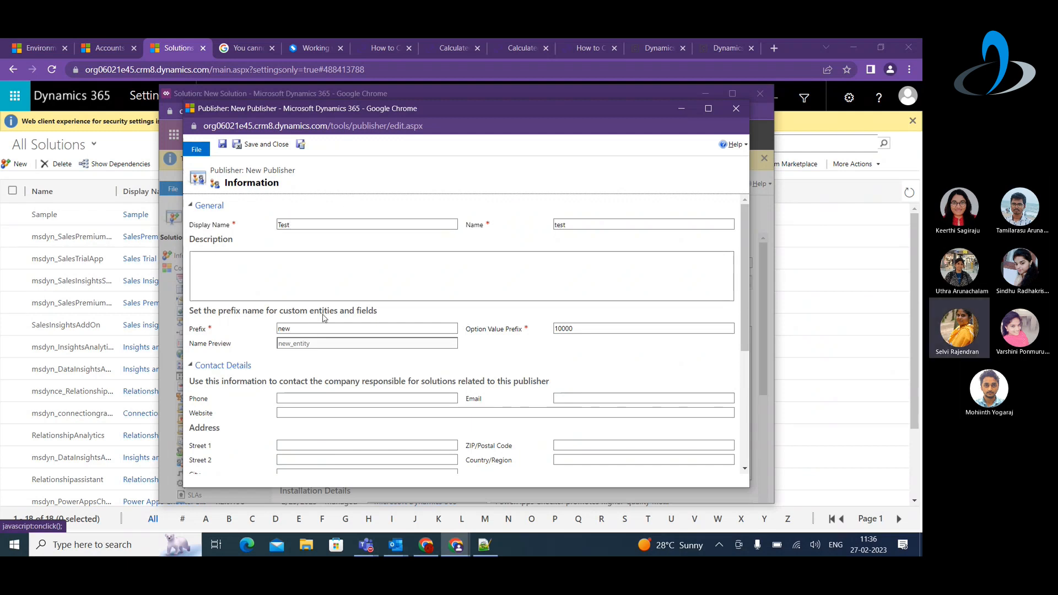
# Step: Set the new publisher's prefix to test, then save and close the publisher
pyautogui.click(304, 328)
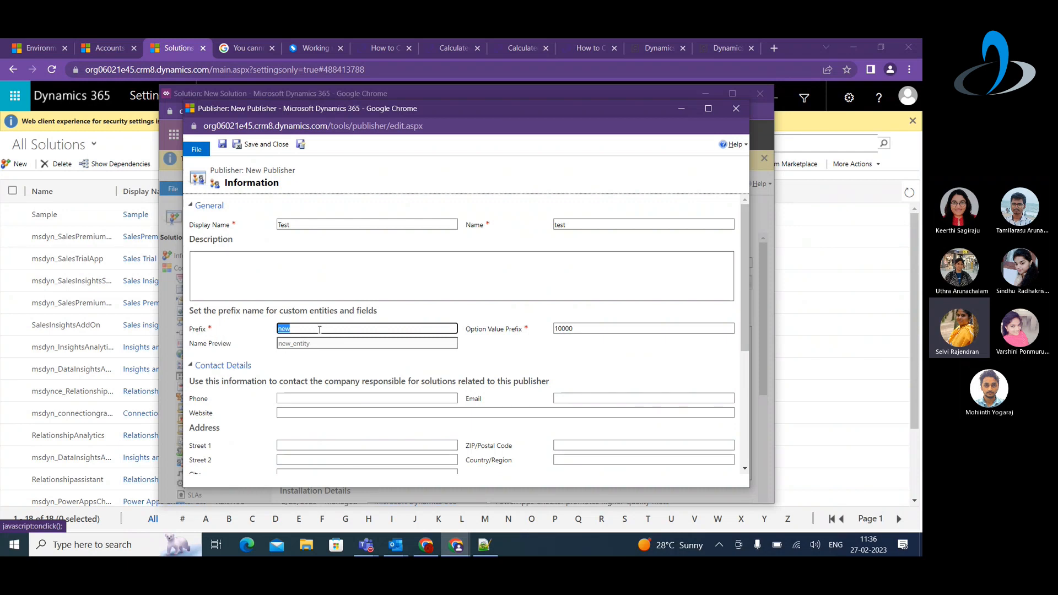
pyautogui.press('BackSpace')
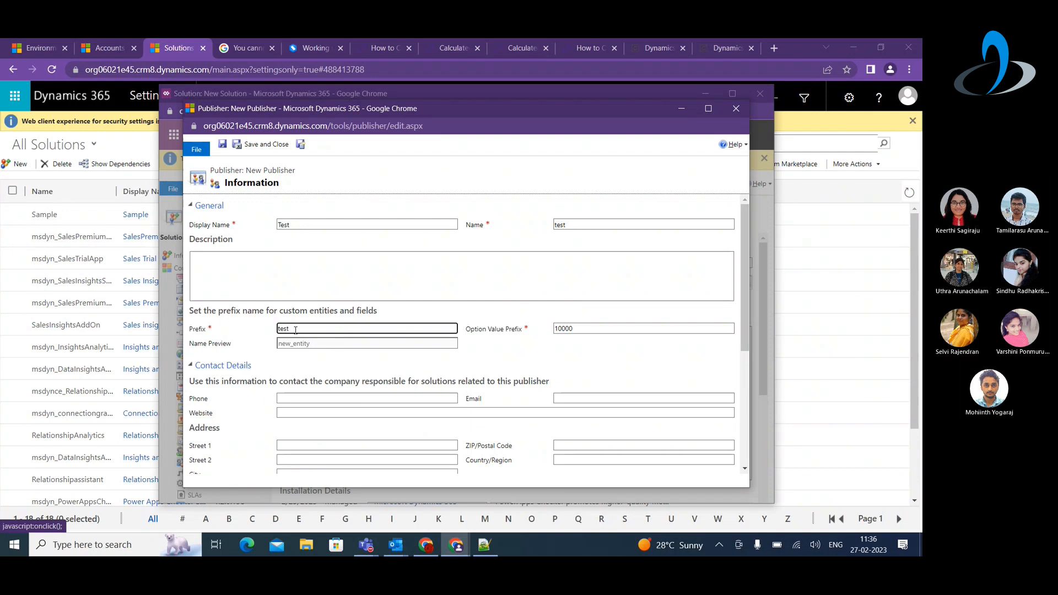
pyautogui.click(430, 291)
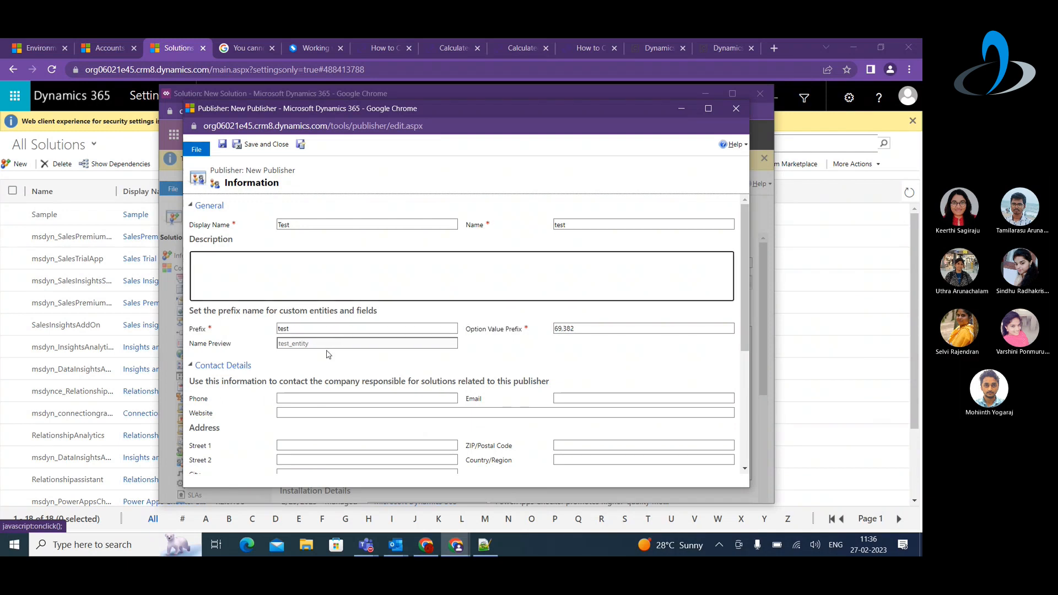
pyautogui.click(266, 144)
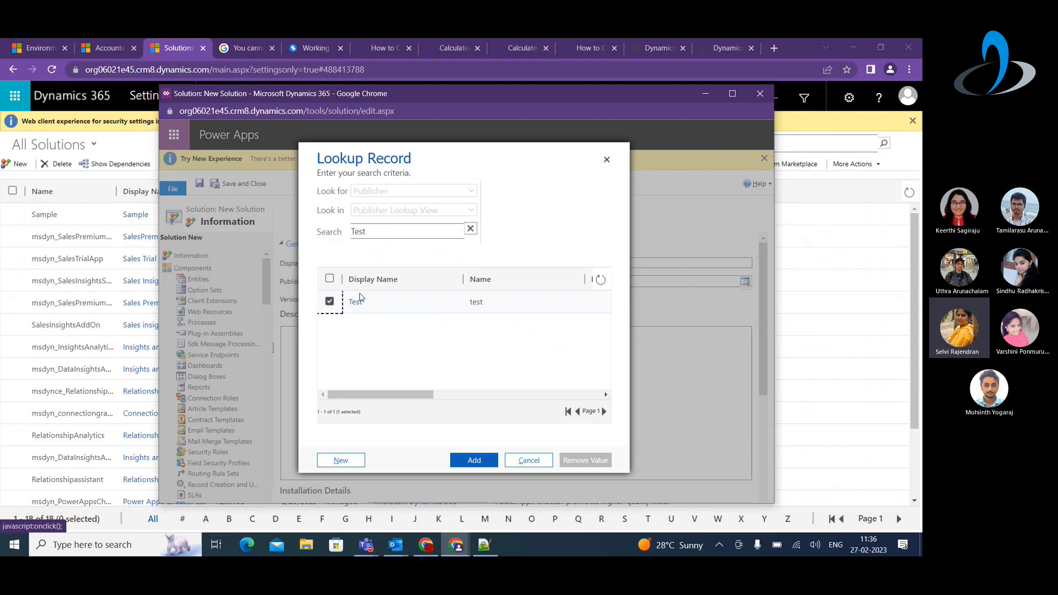
# Step: Assign the Test publisher to the new solution, set the version to 1.0.0.0, and save and close it
pyautogui.click(472, 462)
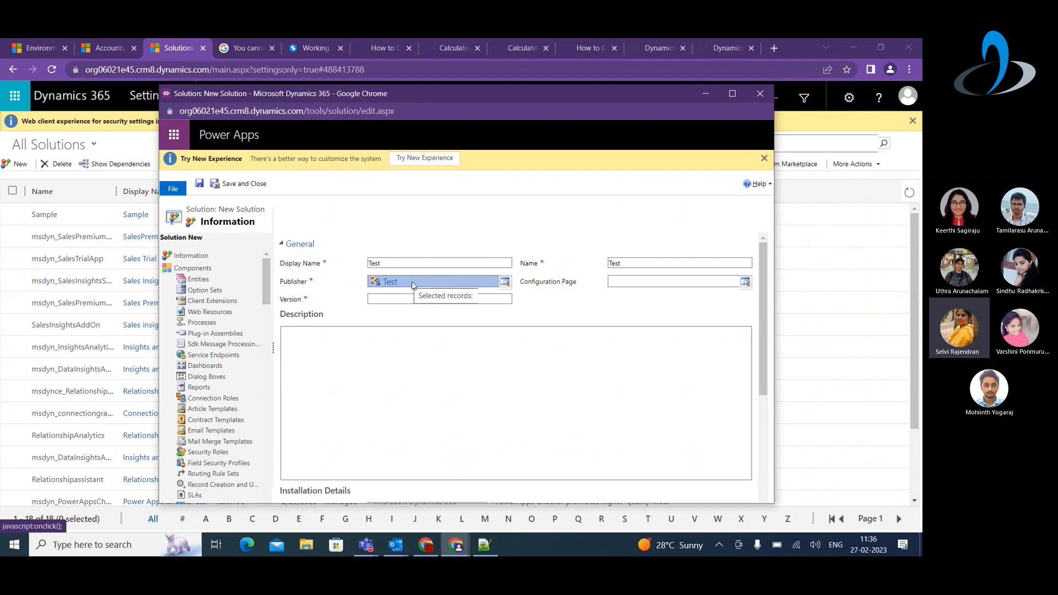
pyautogui.click(402, 299)
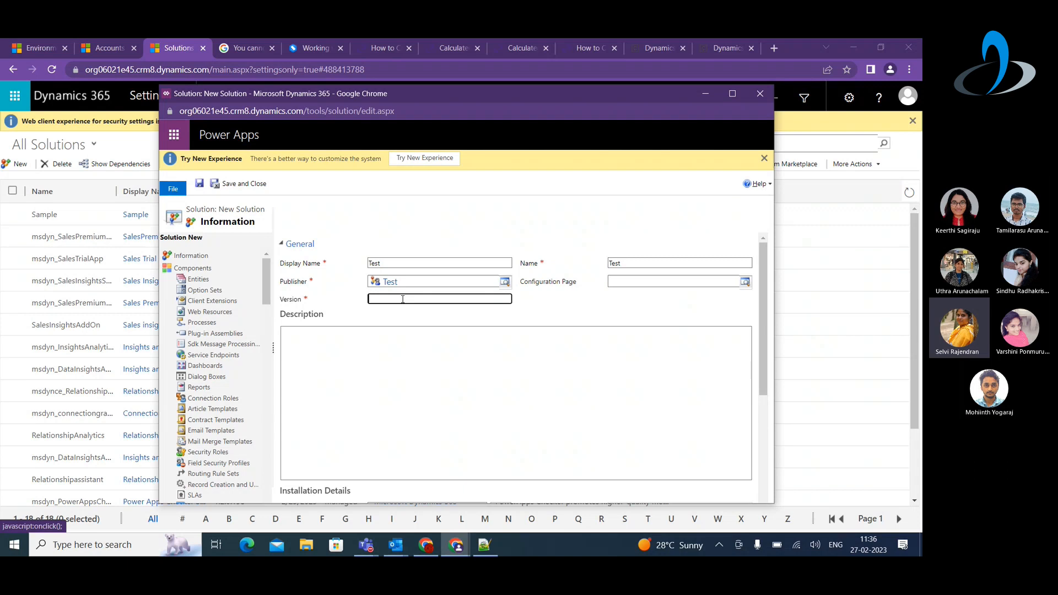
pyautogui.write('1.0.0.0')
pyautogui.click(287, 226)
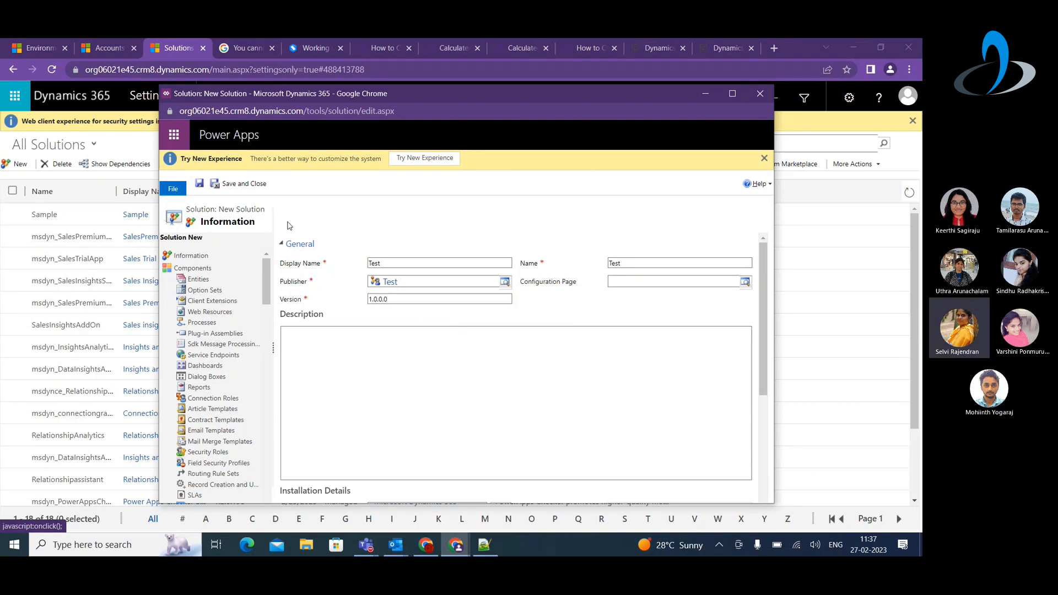
pyautogui.click(235, 188)
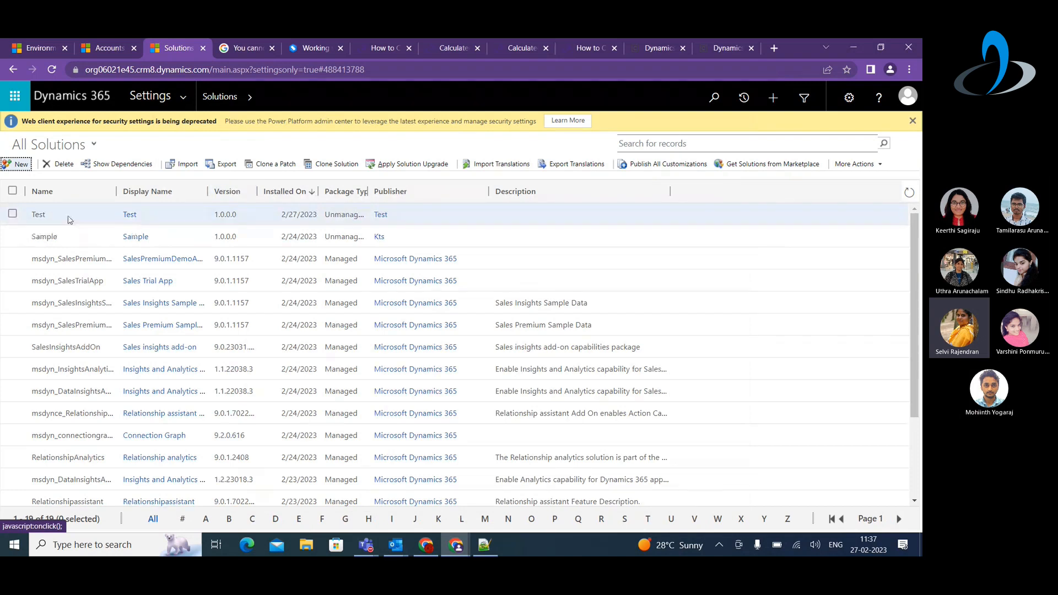
# Step: Widen the Package Type column in the solutions list and open the Test solution in a maximized window
pyautogui.doubleClick(368, 190)
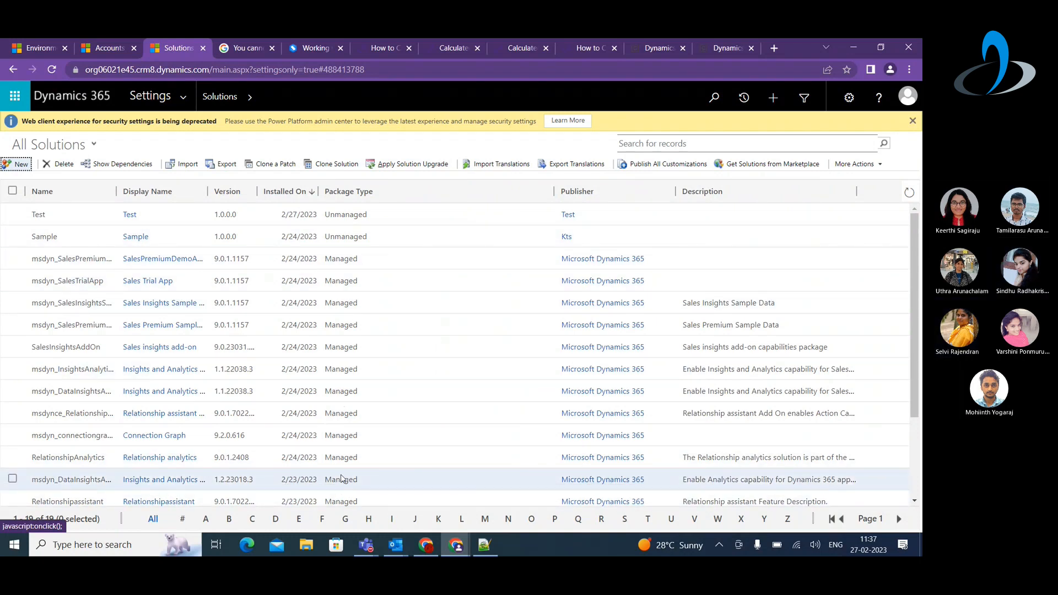
pyautogui.doubleClick(12, 214)
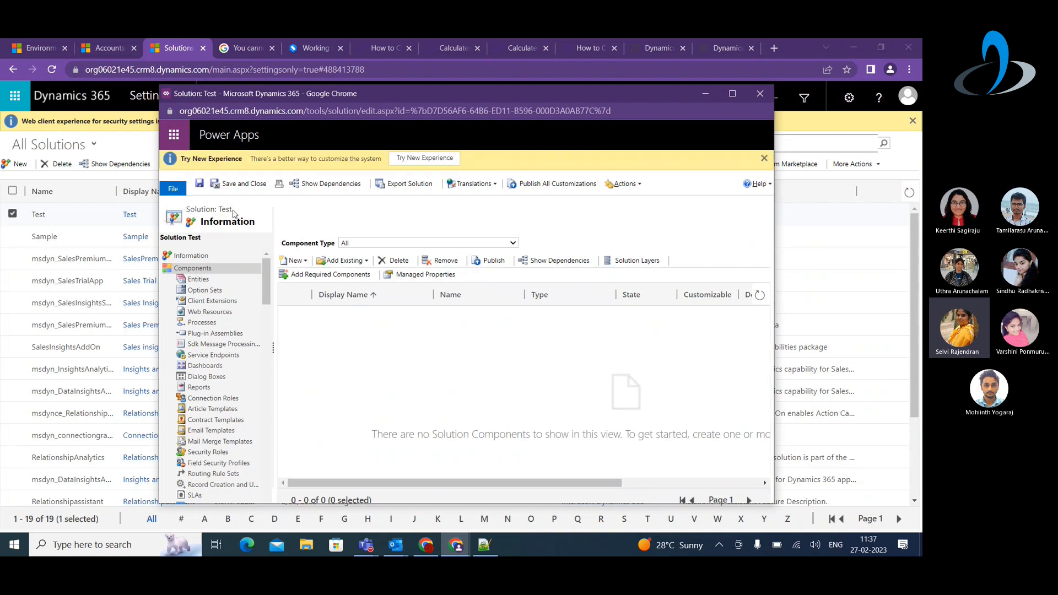
pyautogui.click(732, 94)
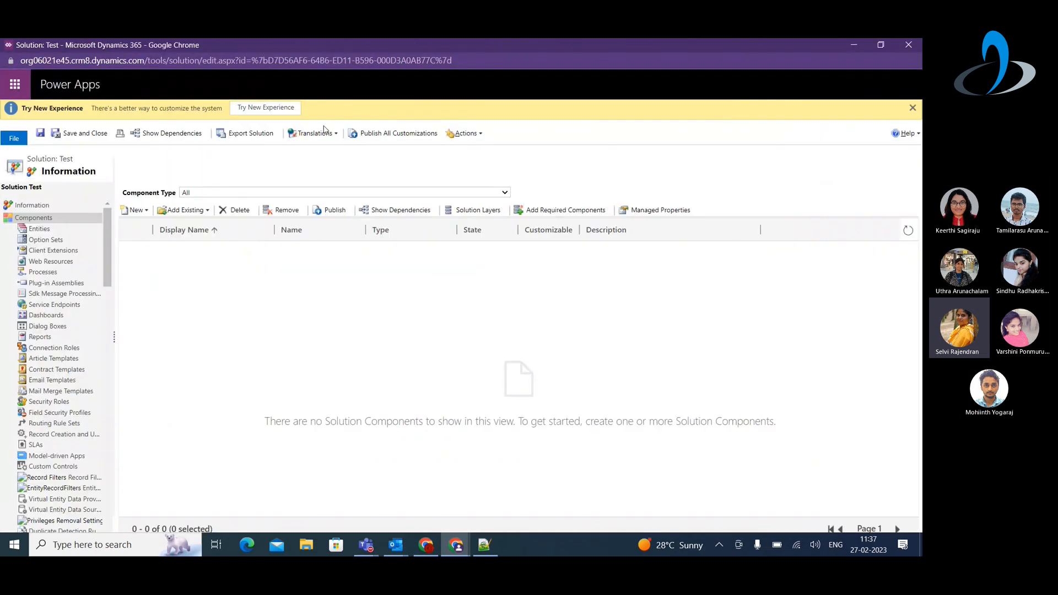
# Step: Select the existing Account entity as a component to add to the Test solution
pyautogui.click(207, 211)
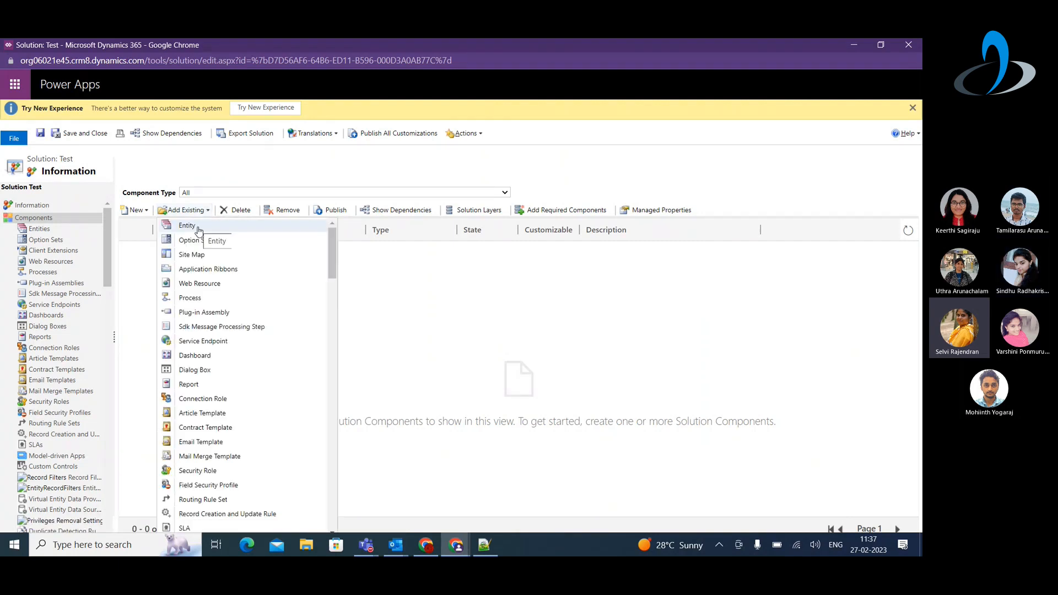
pyautogui.click(188, 225)
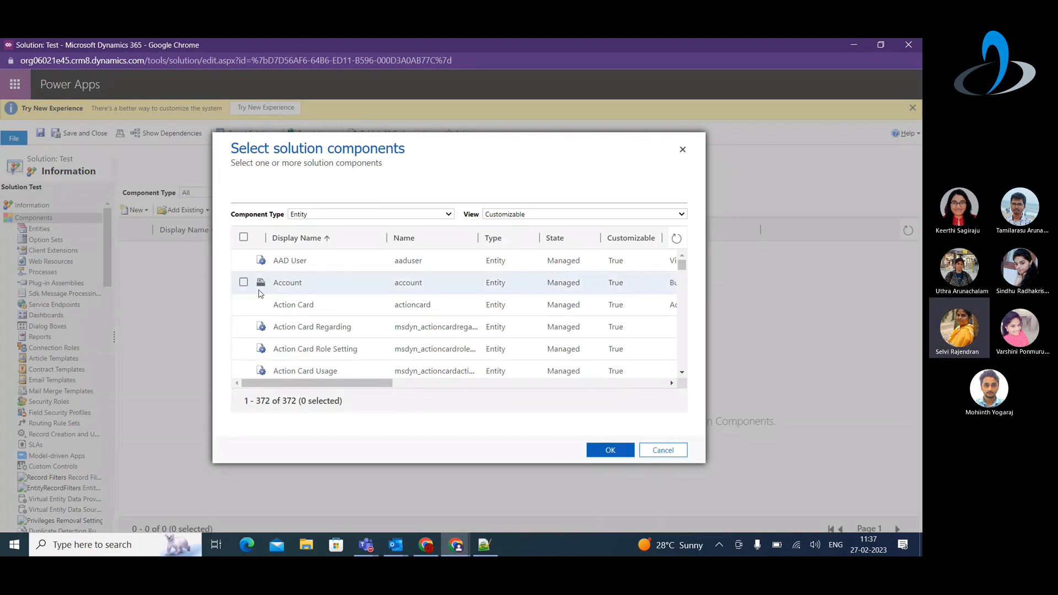
pyautogui.click(243, 282)
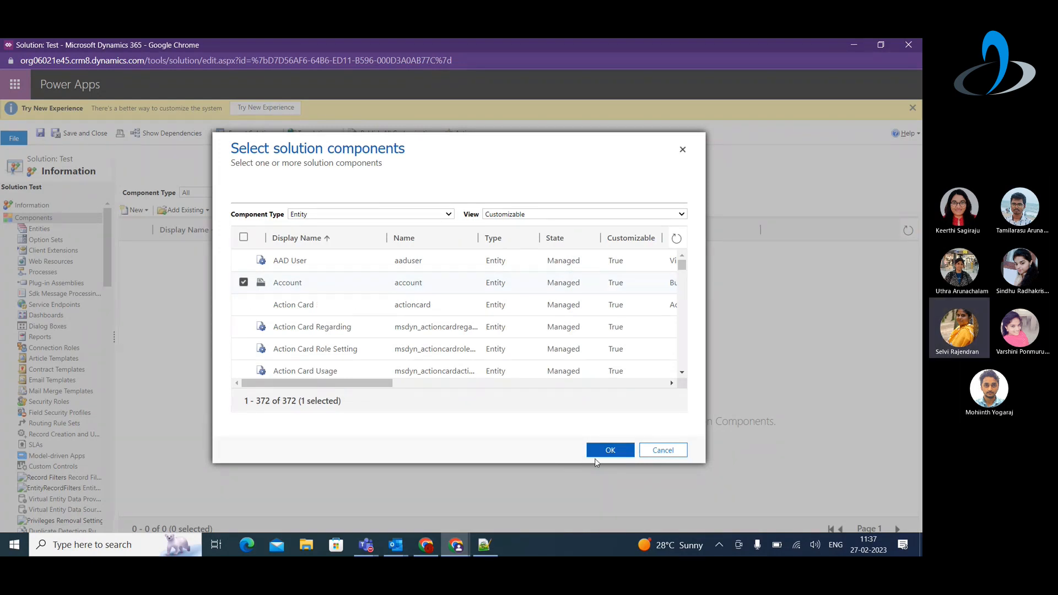
pyautogui.click(609, 451)
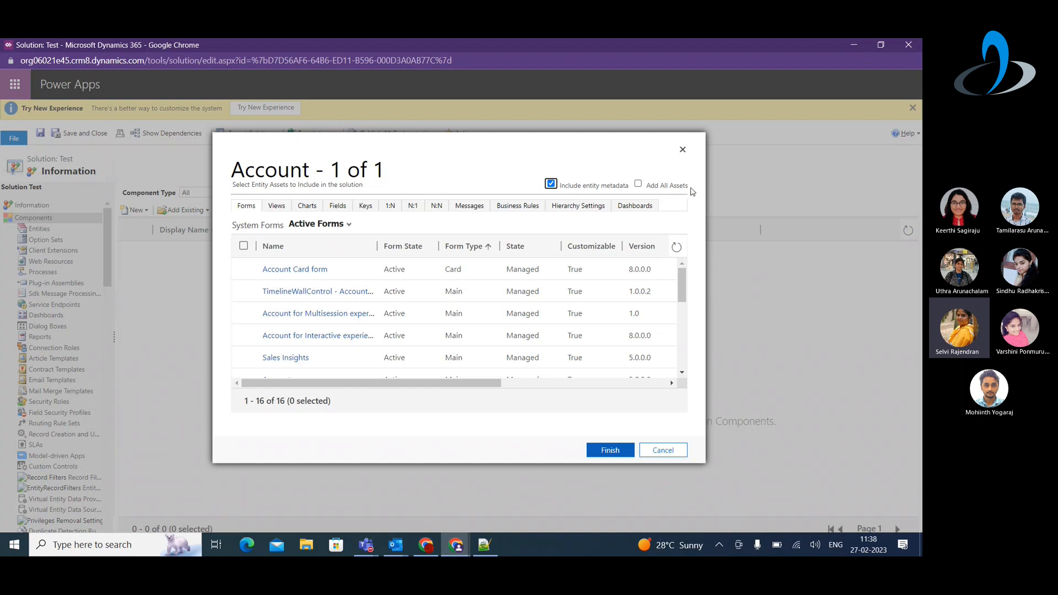
# Step: Add Account with entity metadata and the accountclassificationcode, accountid, accountnumber and accountratingcode fields, without all assets or required components
pyautogui.click(639, 186)
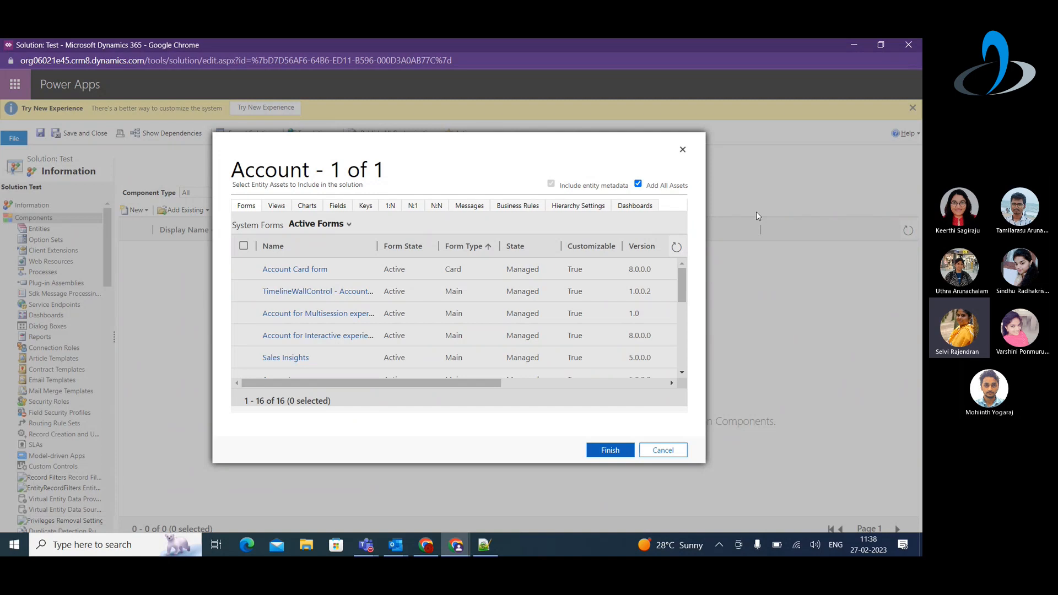
pyautogui.click(638, 184)
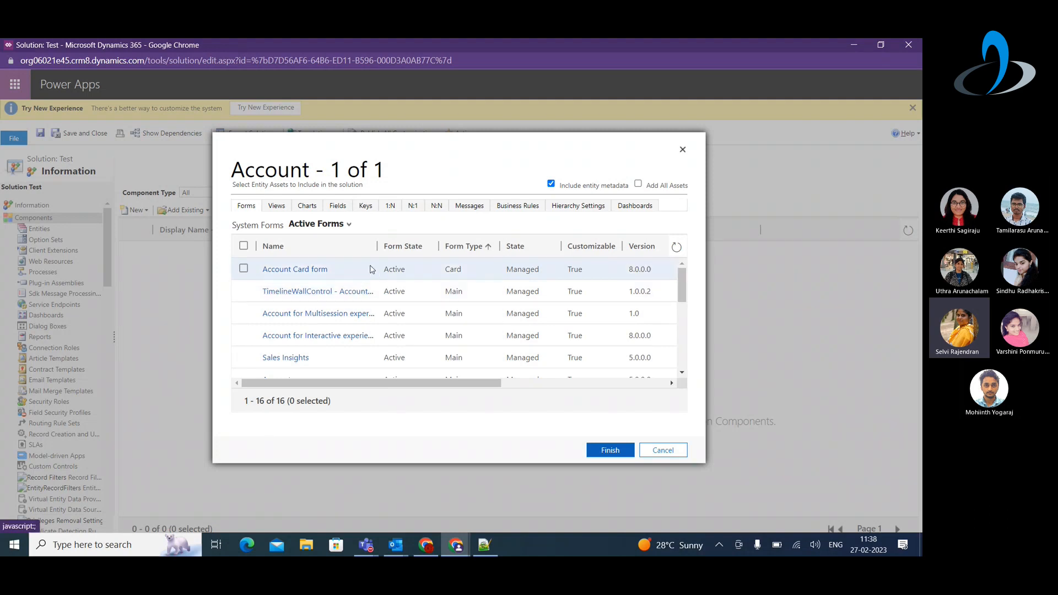
pyautogui.click(243, 291)
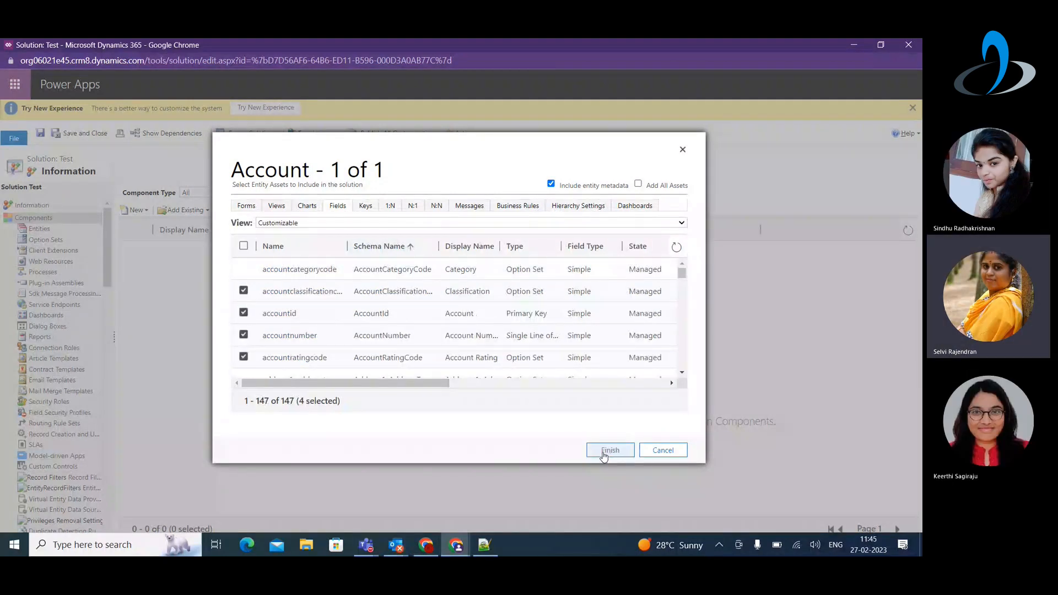
pyautogui.click(604, 451)
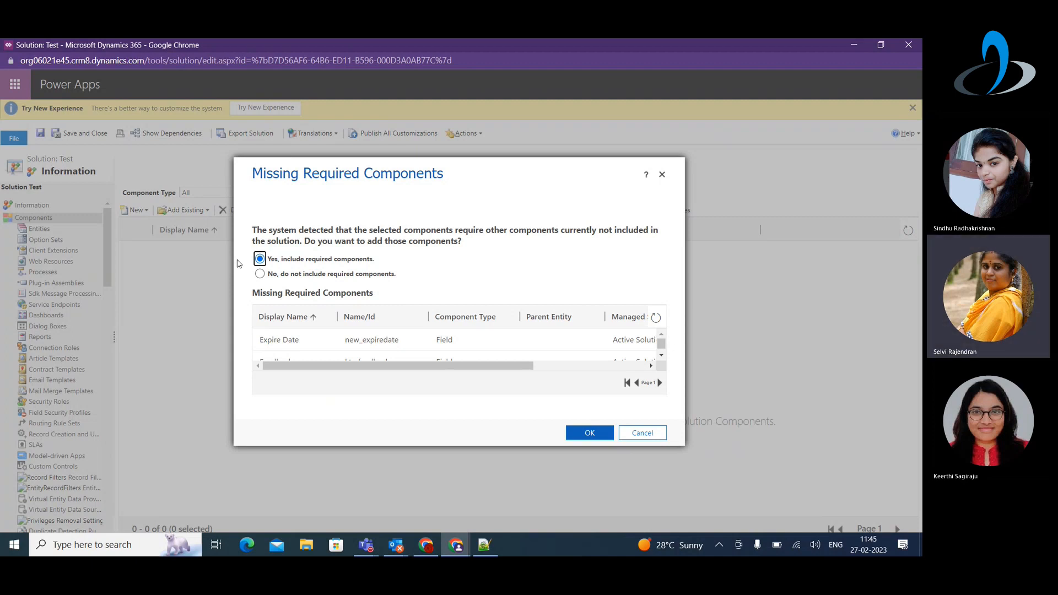
pyautogui.click(259, 274)
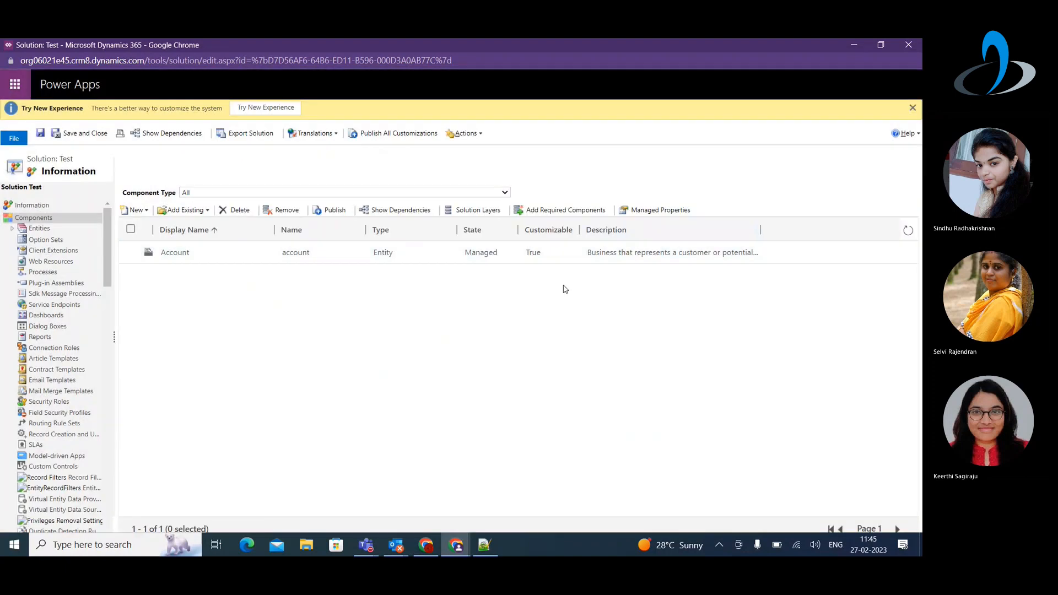
# Step: Expand the Account entity in the Test solution and review its included forms and fields
pyautogui.click(12, 228)
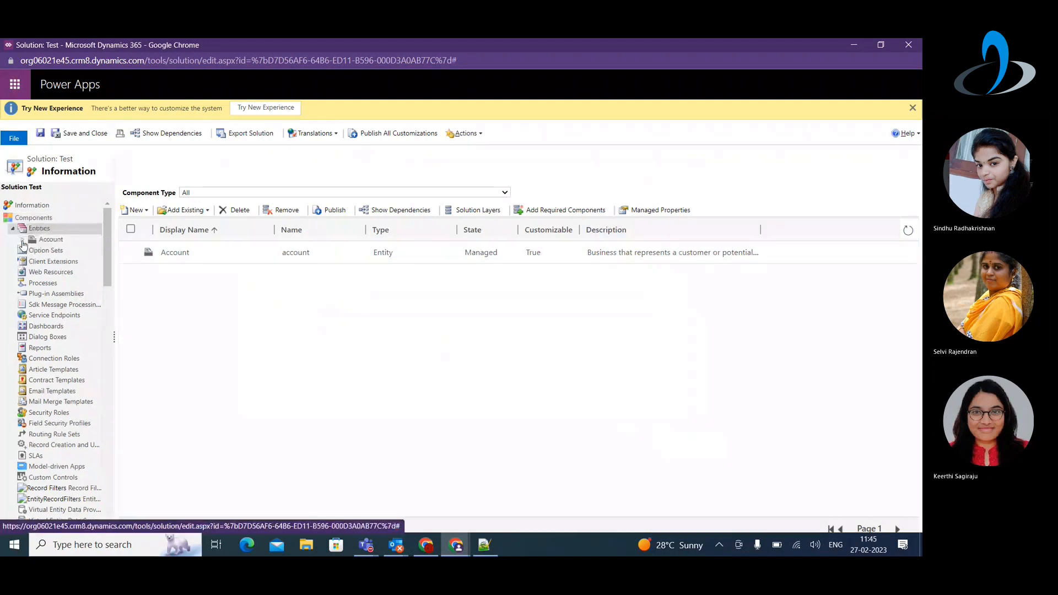
pyautogui.click(23, 239)
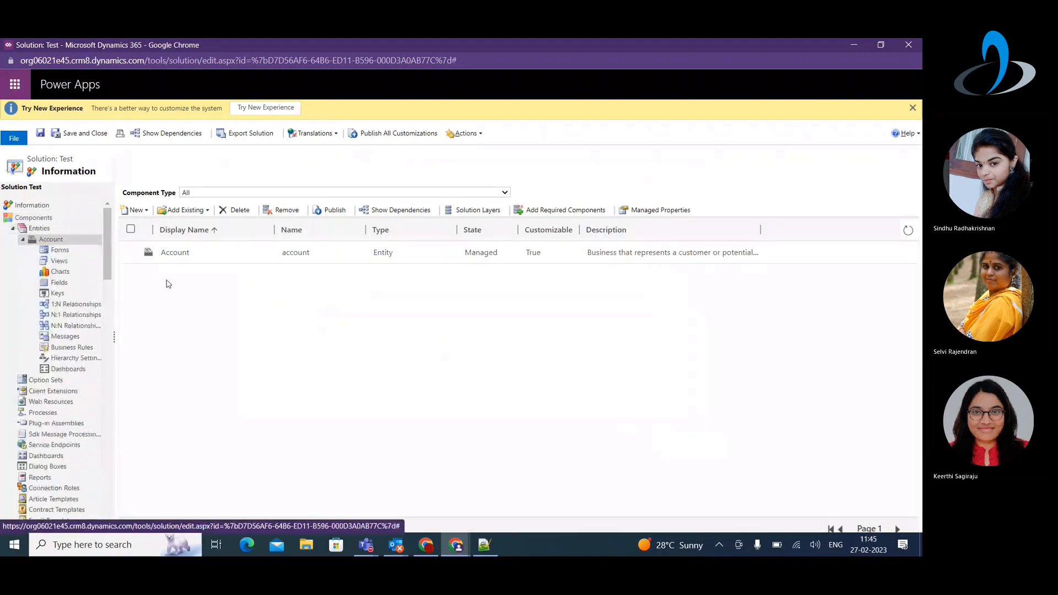
pyautogui.click(58, 251)
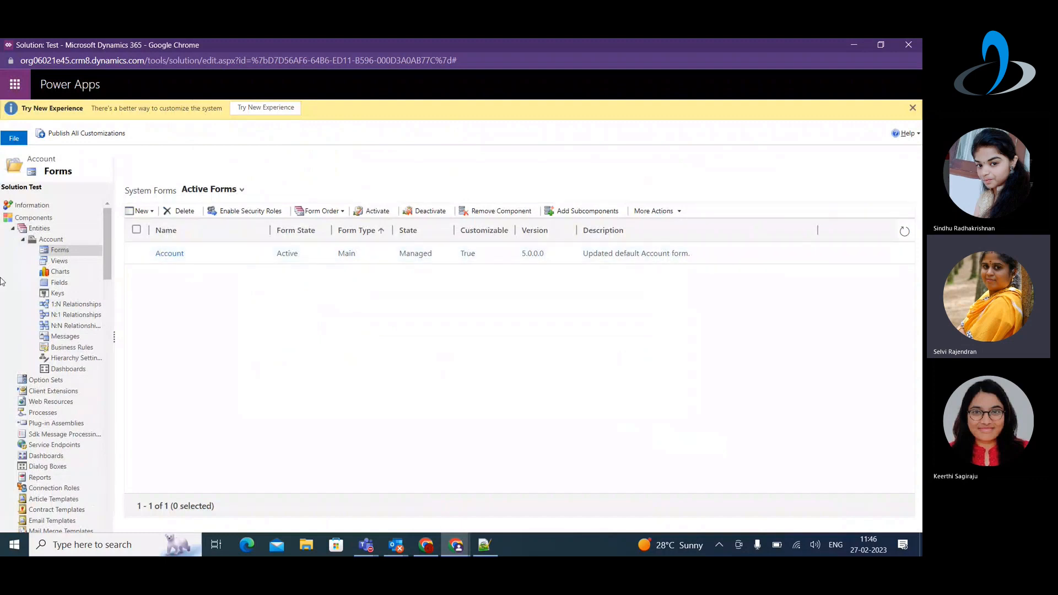
pyautogui.click(61, 284)
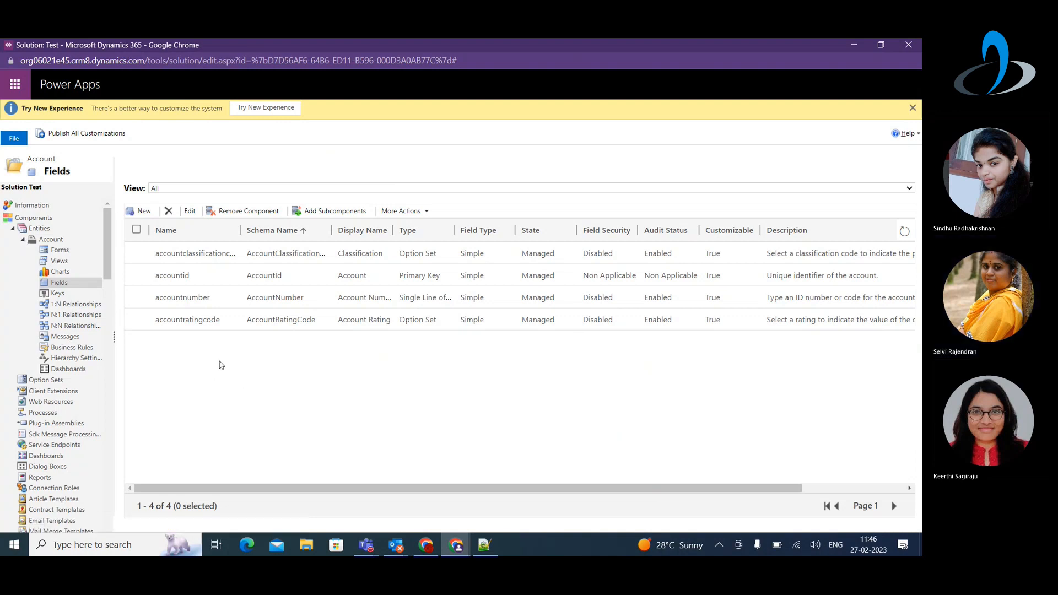
# Step: Leave the Test solution window for the Sales Hub accounts list and retry its server connection
pyautogui.click(854, 47)
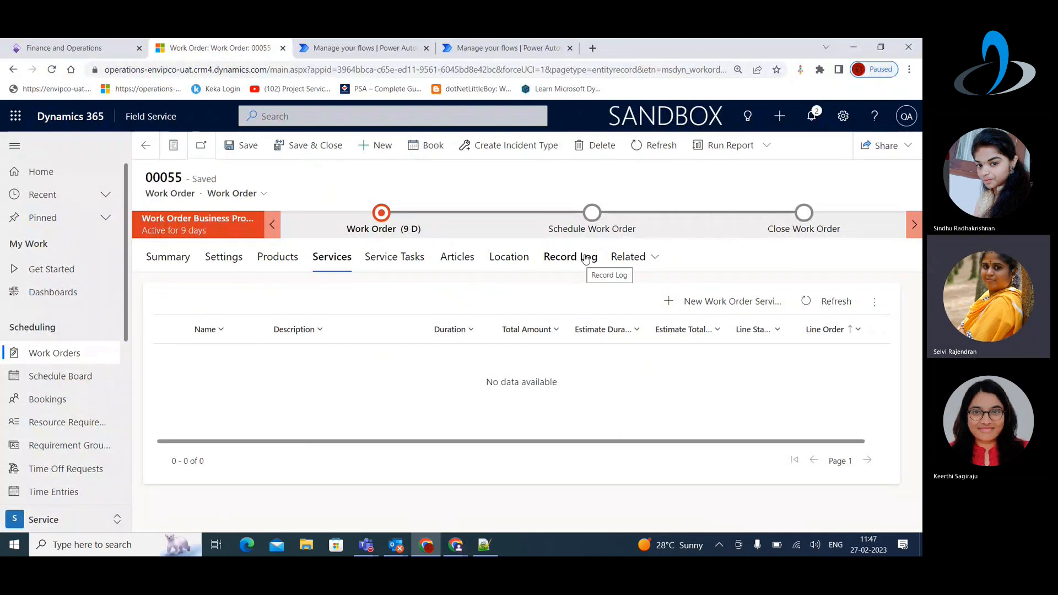
pyautogui.click(455, 545)
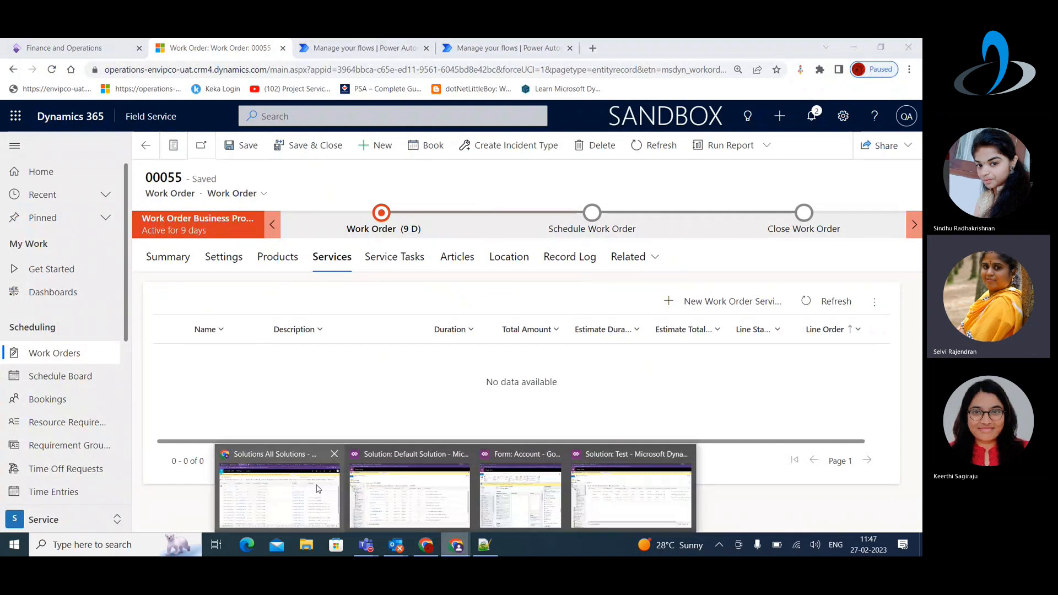
pyautogui.click(317, 489)
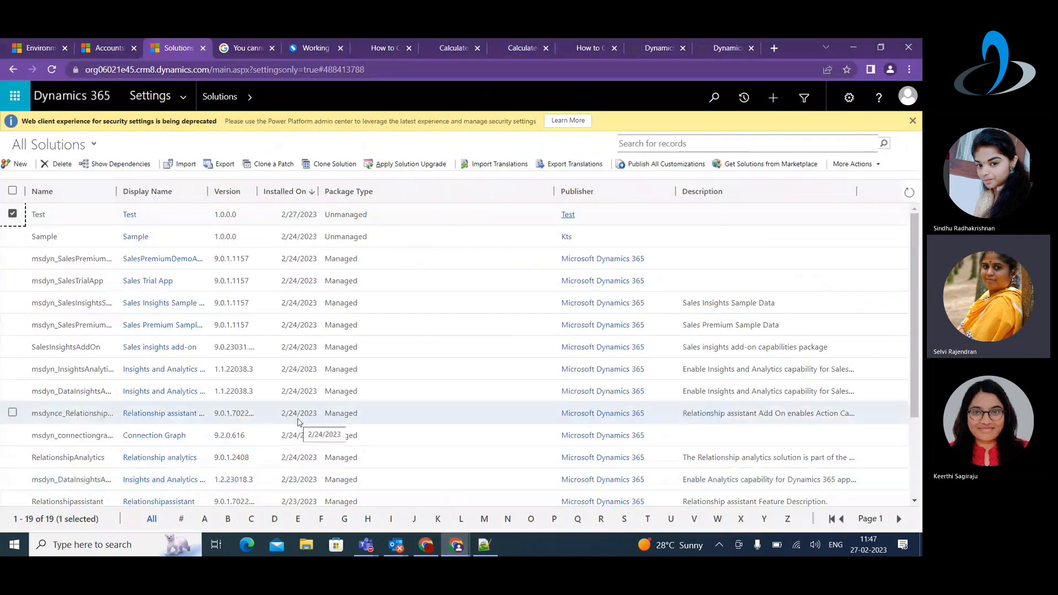
pyautogui.click(101, 49)
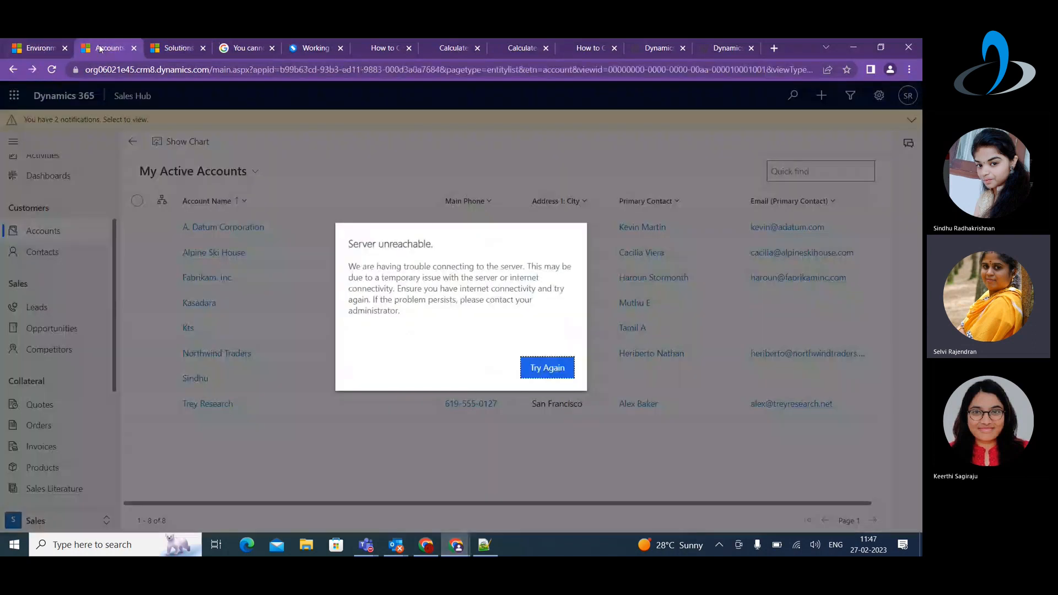
pyautogui.click(546, 367)
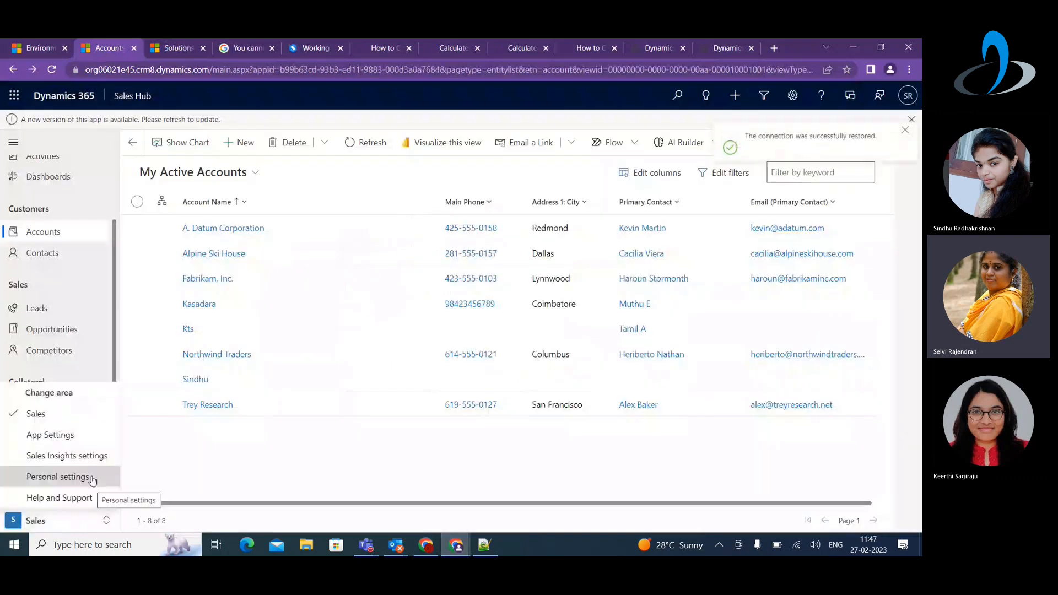
pyautogui.click(47, 434)
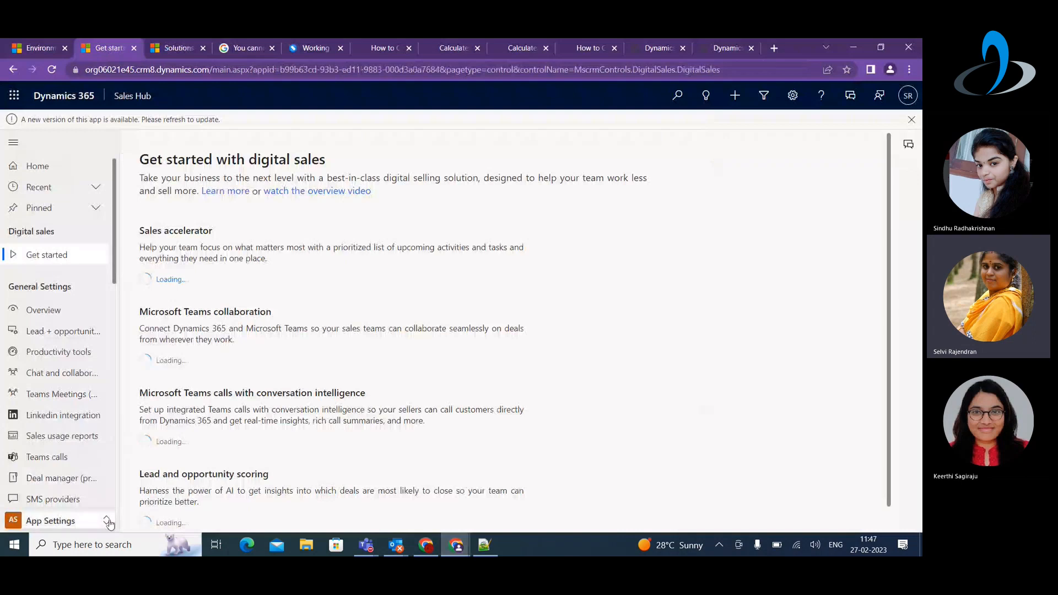
pyautogui.click(51, 520)
pyautogui.click(35, 413)
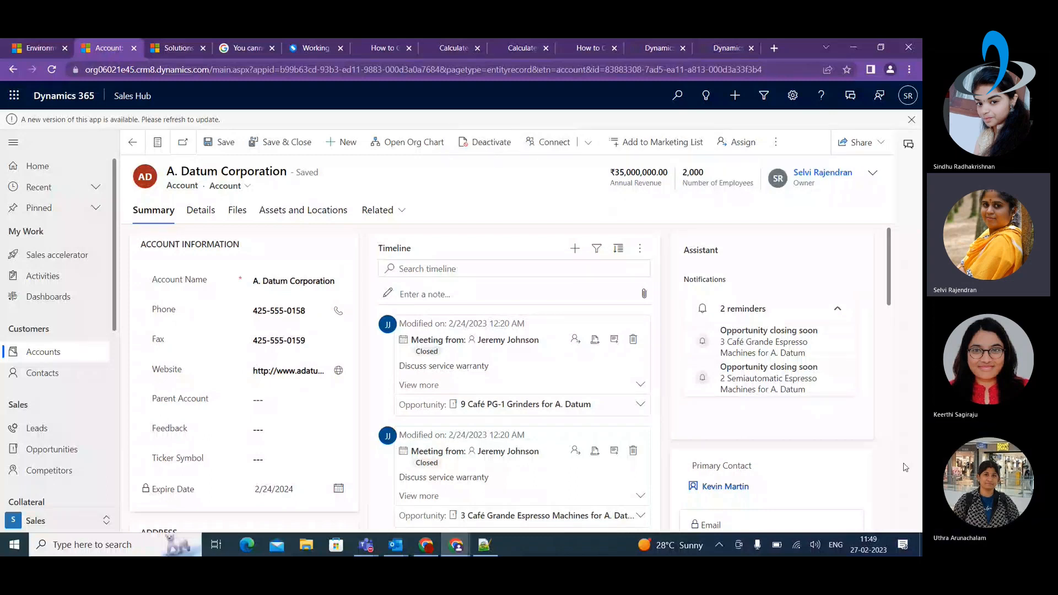
# Step: Examine the account information, address, timeline, assistant and contact sections on the A. Datum Corporation record's Summary page
pyautogui.scroll(-1, 216, 289)
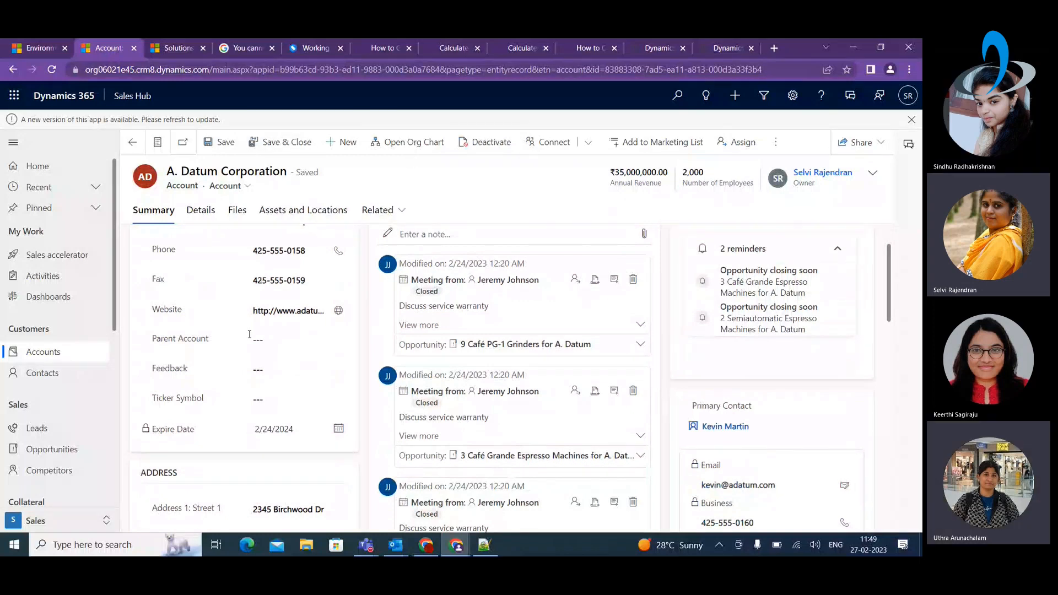
pyautogui.scroll(1, 249, 335)
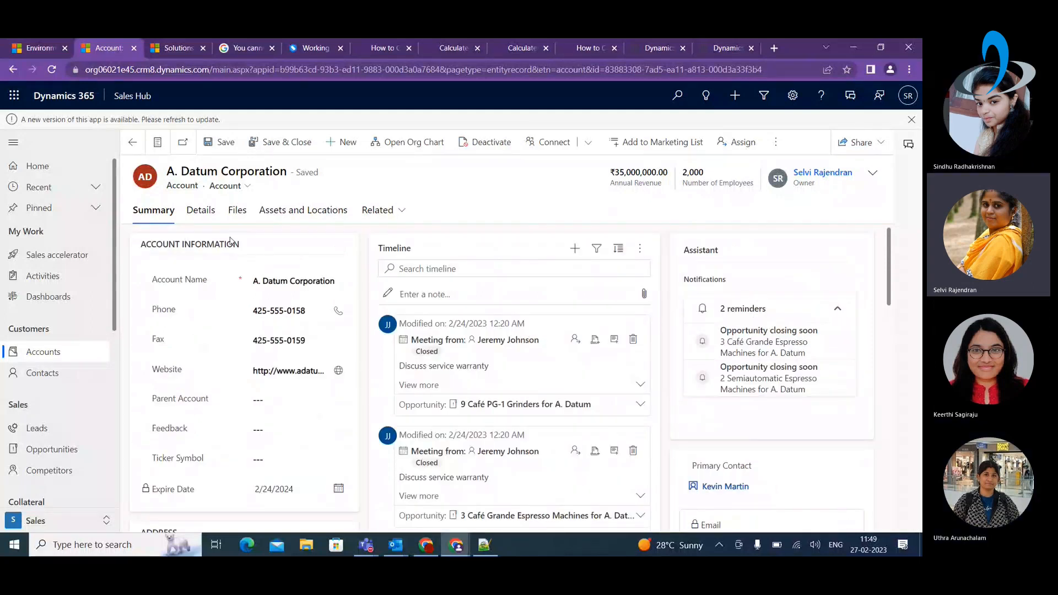
pyautogui.scroll(-3, 212, 341)
pyautogui.scroll(3, 469, 382)
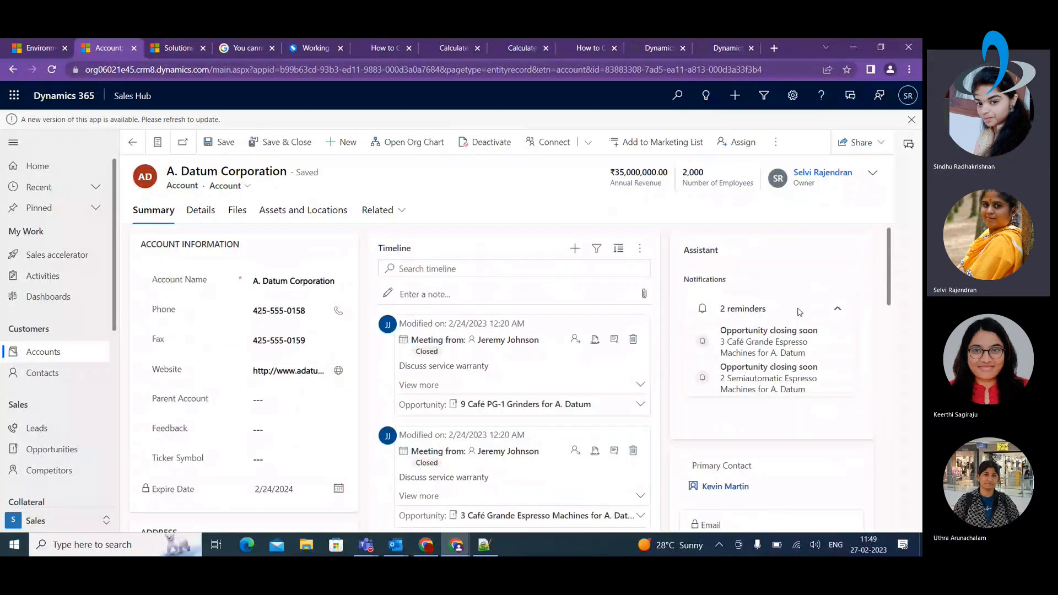
pyautogui.scroll(-2, 802, 333)
pyautogui.scroll(-1, 802, 333)
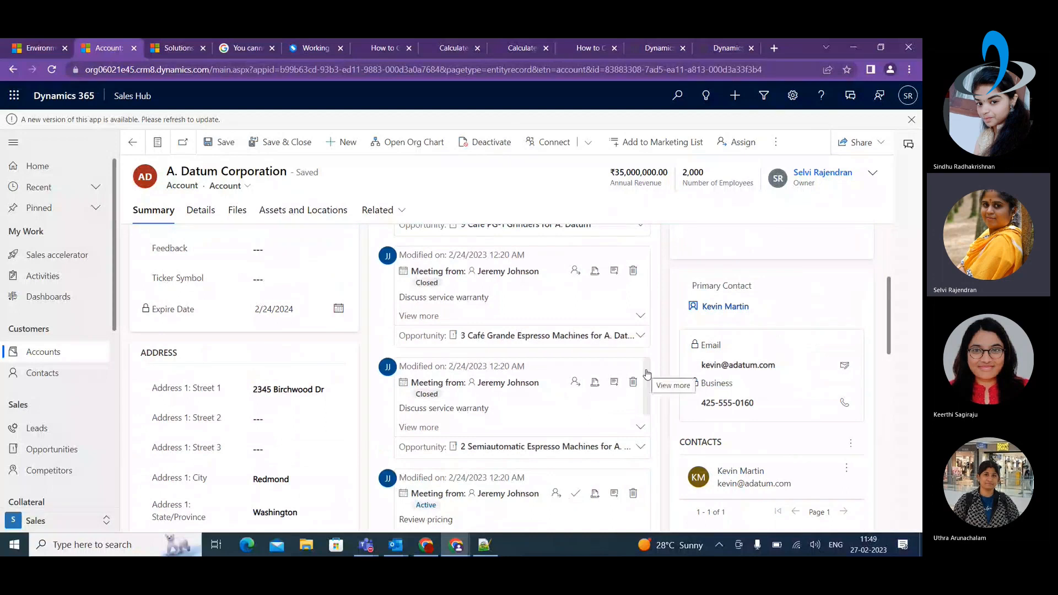
pyautogui.scroll(1, 359, 366)
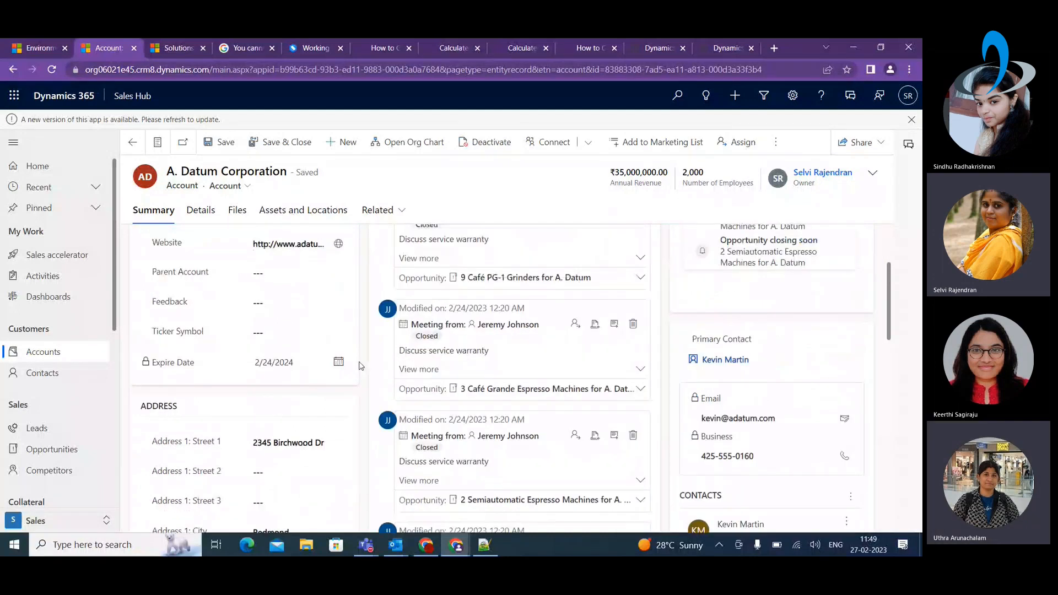
pyautogui.scroll(2, 359, 366)
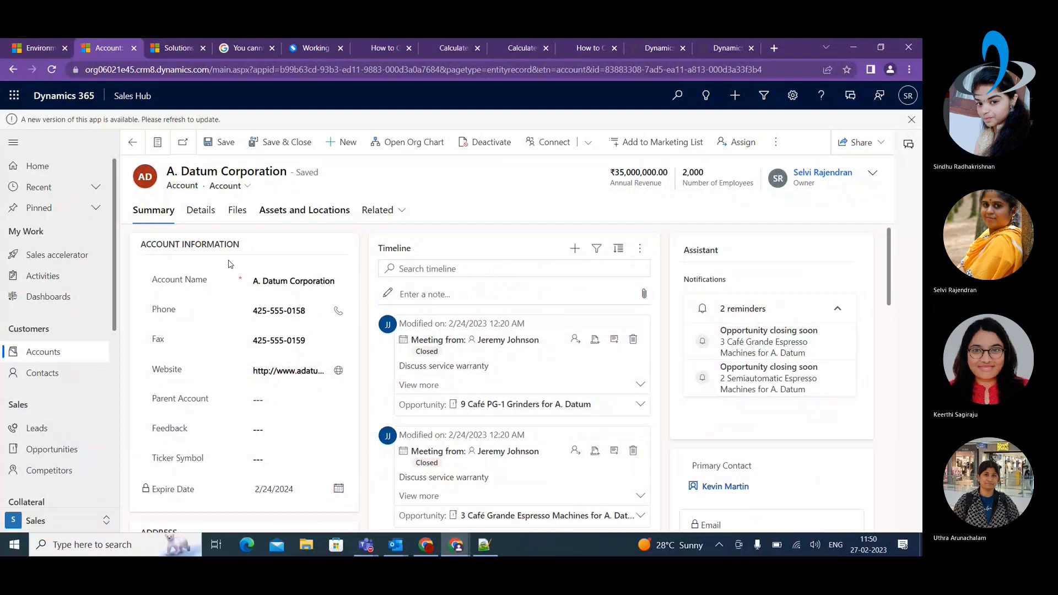
# Step: Look further through the A. Datum Corporation record, including its Details and its Assets and Locations pages
pyautogui.click(455, 544)
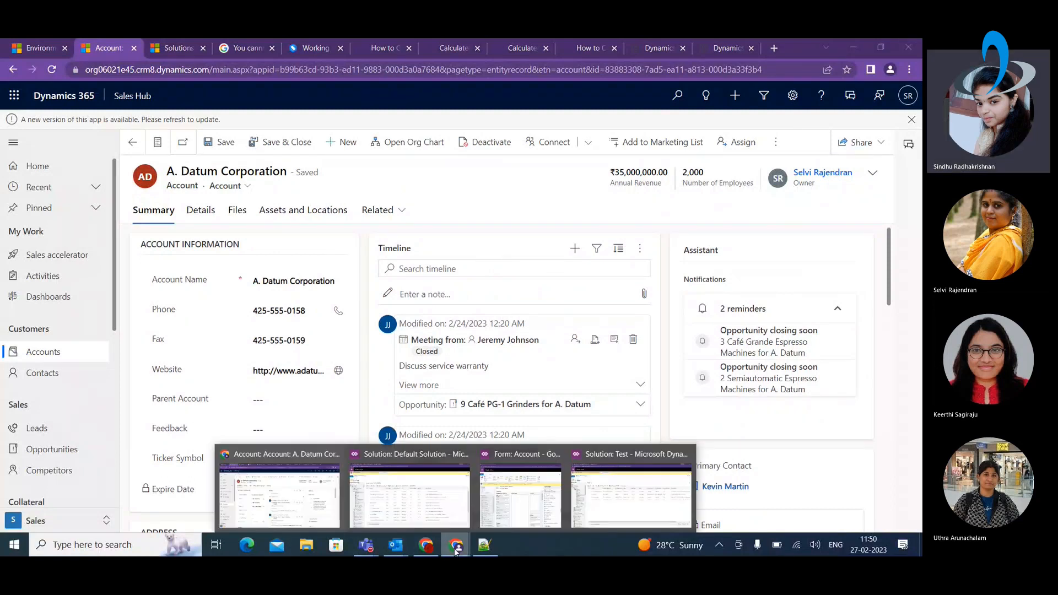
pyautogui.click(528, 230)
pyautogui.scroll(-4, 684, 369)
pyautogui.click(189, 211)
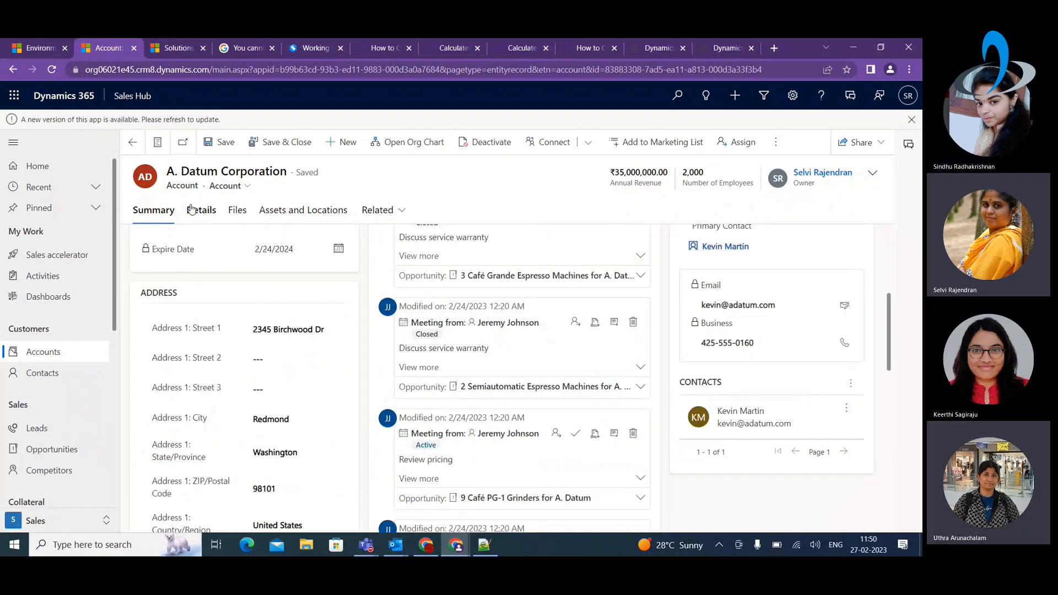
pyautogui.click(278, 214)
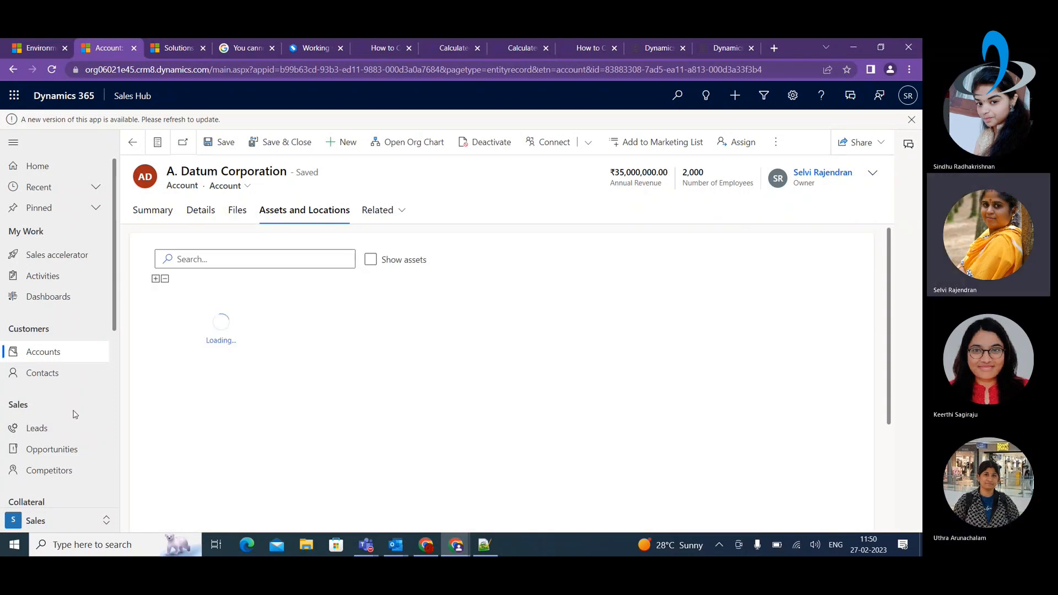
# Step: Open the opportunity 5 Café BG-1 Pro Grinders for Northwind Traders and review its Products, Quotes and Summary pages
pyautogui.click(52, 453)
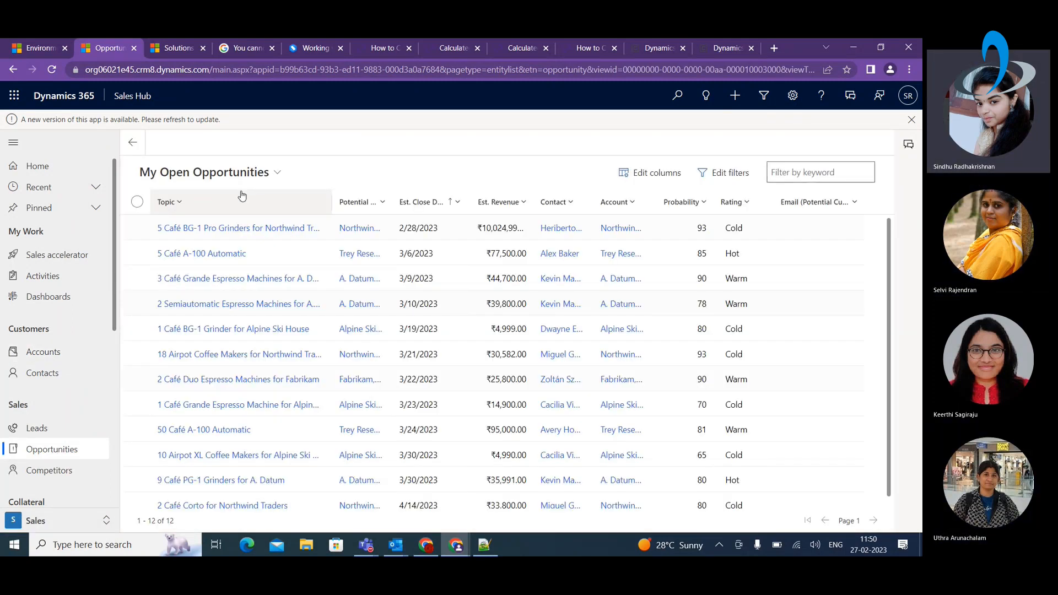
pyautogui.click(220, 227)
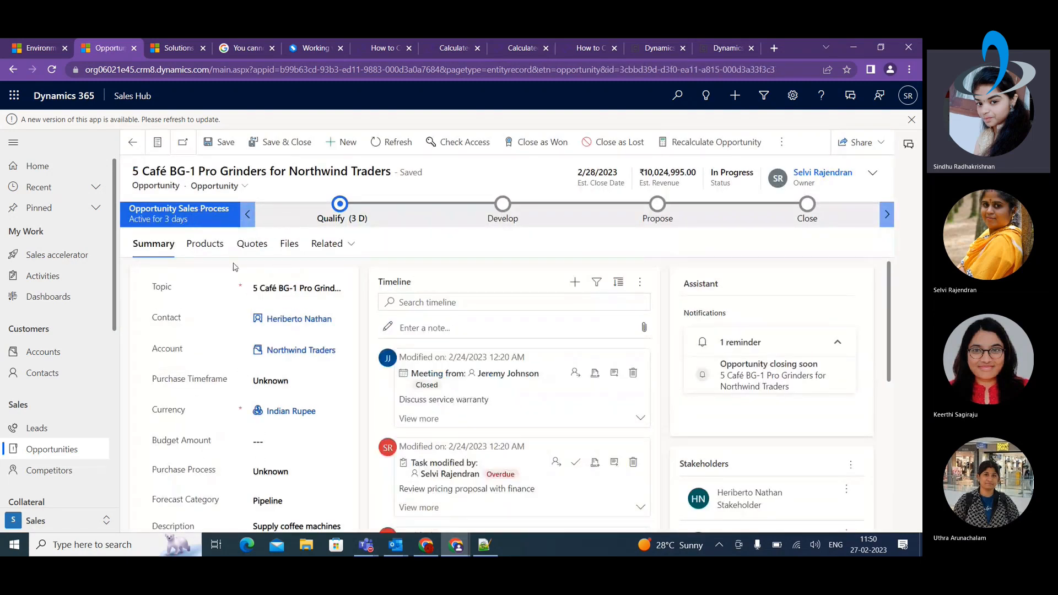
pyautogui.click(207, 245)
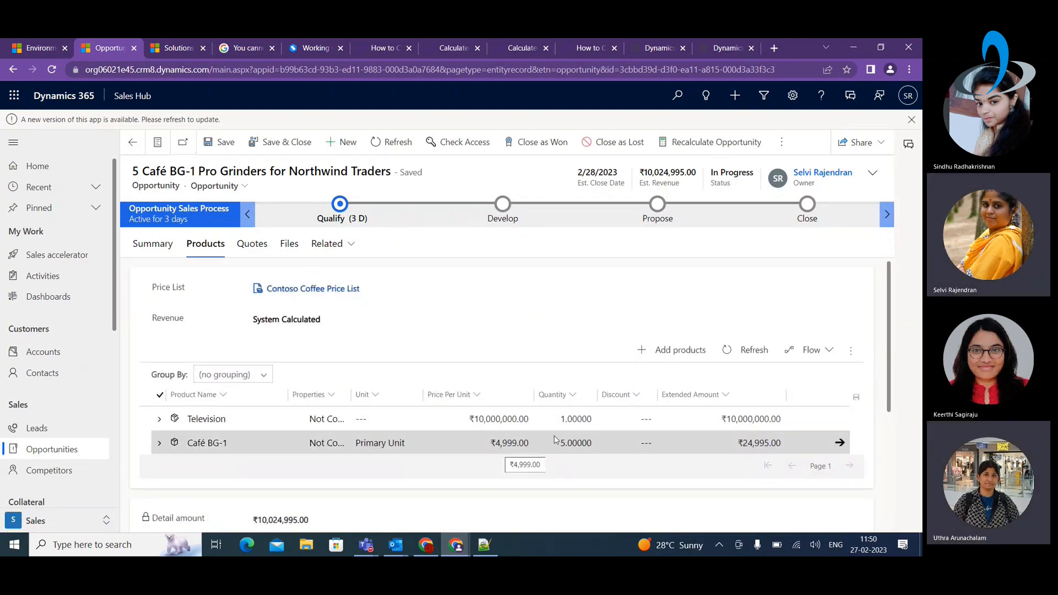
pyautogui.click(245, 248)
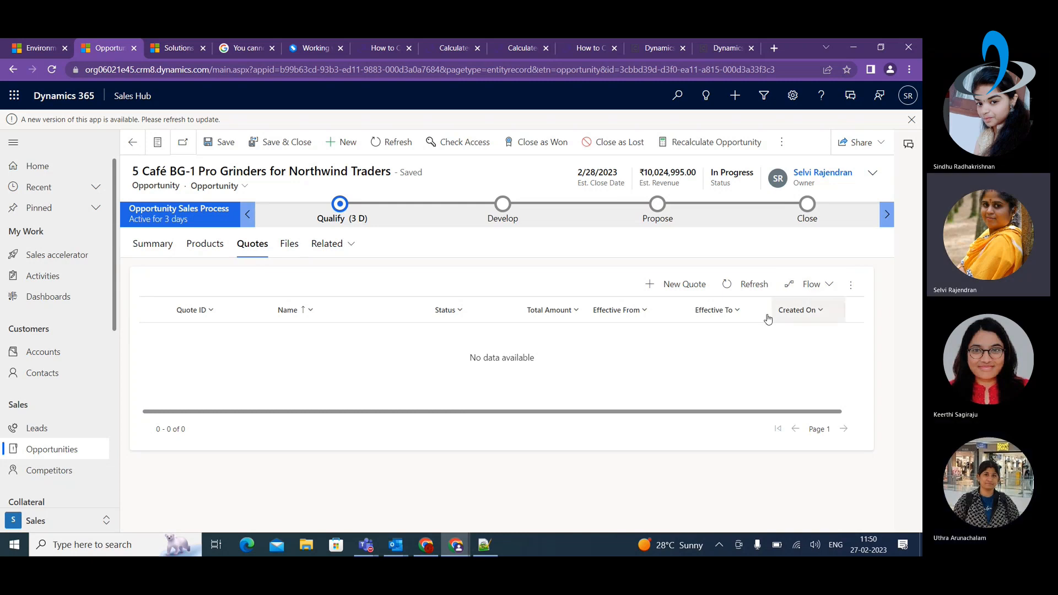
pyautogui.click(148, 249)
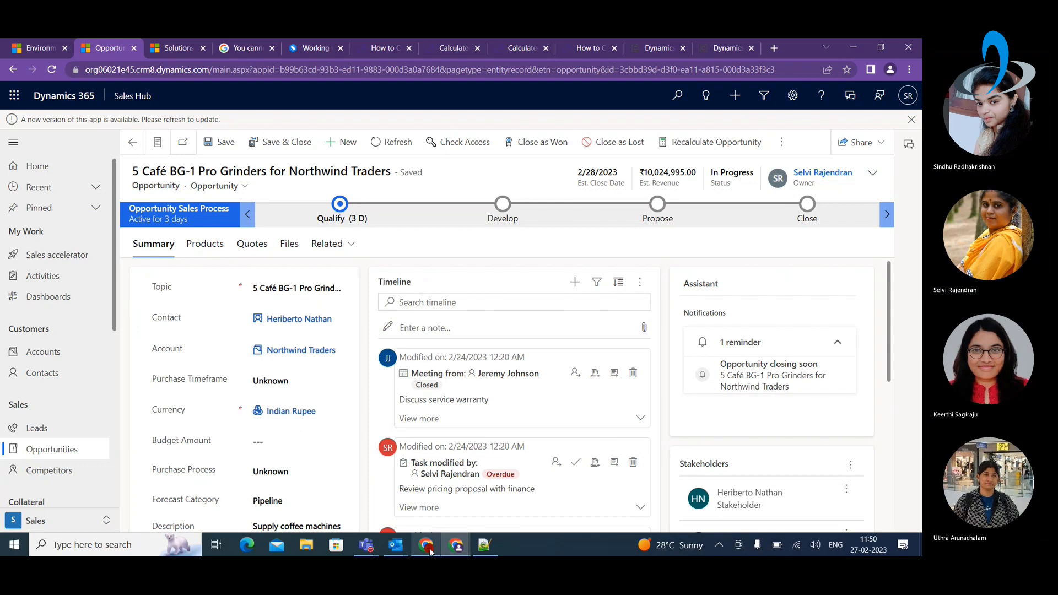
# Step: Return to the Test solution and open the Account entity's main form in a maximized form editor
pyautogui.moveTo(455, 546)
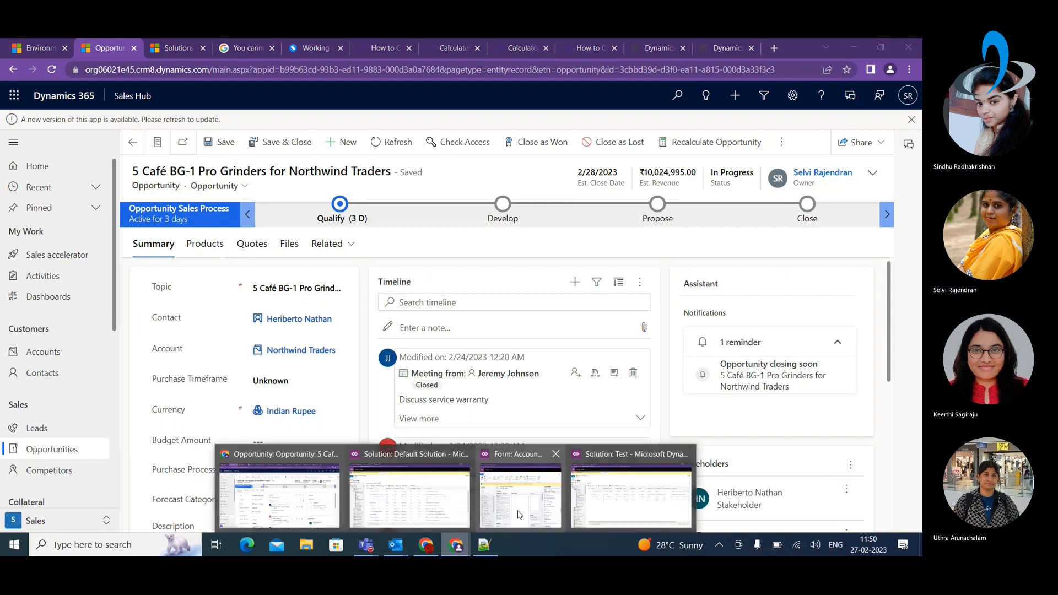
pyautogui.moveTo(490, 514)
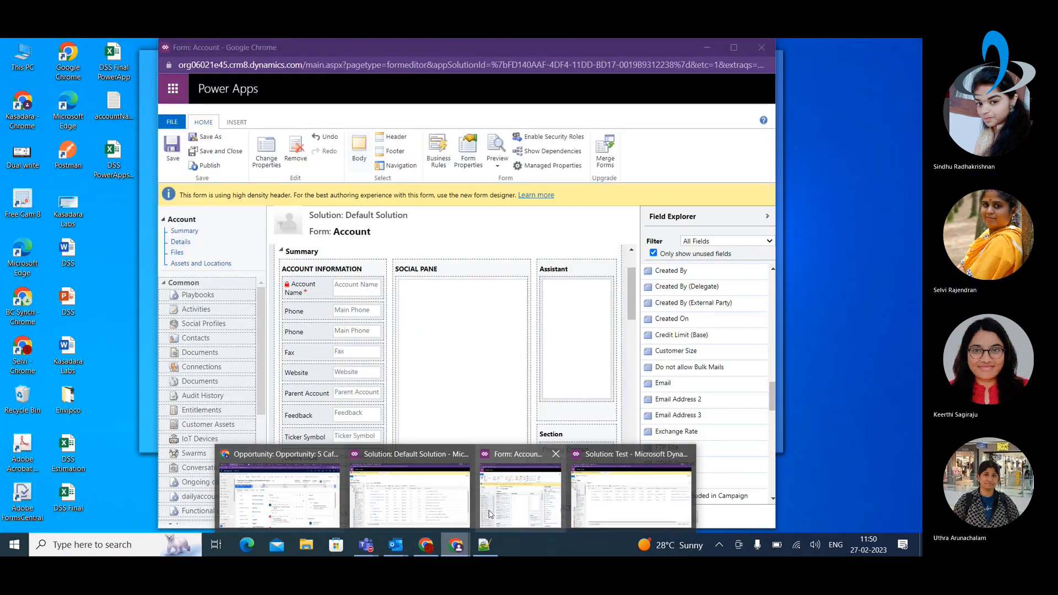
pyautogui.click(410, 495)
pyautogui.click(455, 544)
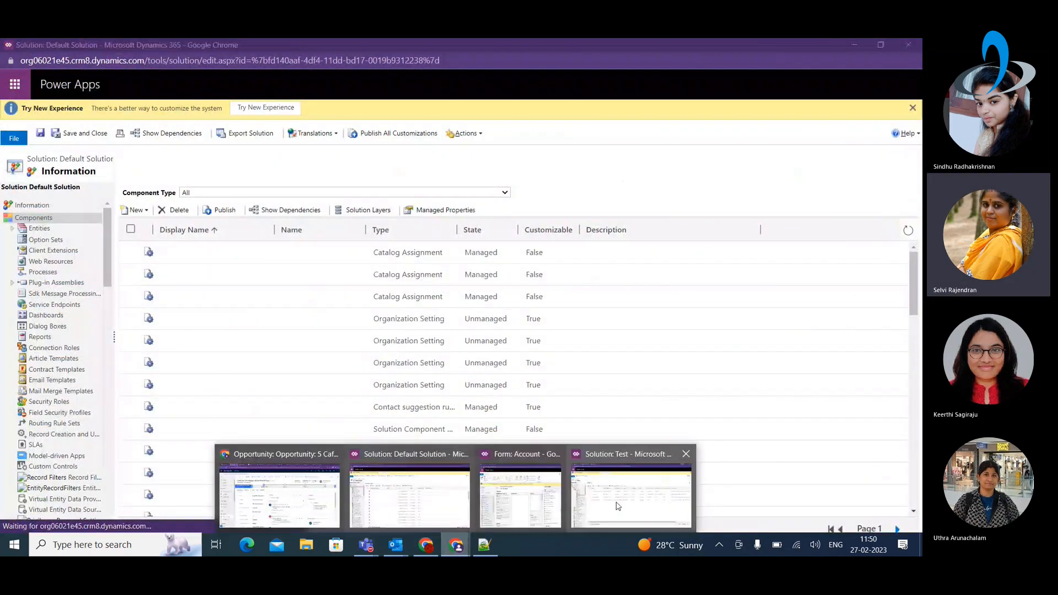
pyautogui.click(618, 503)
pyautogui.click(62, 251)
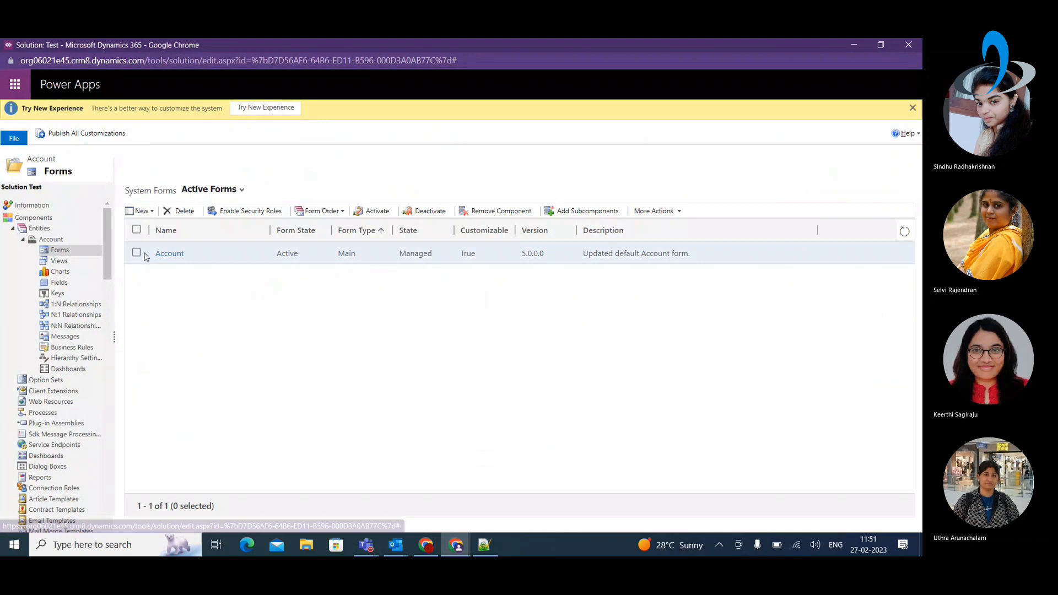
pyautogui.click(137, 254)
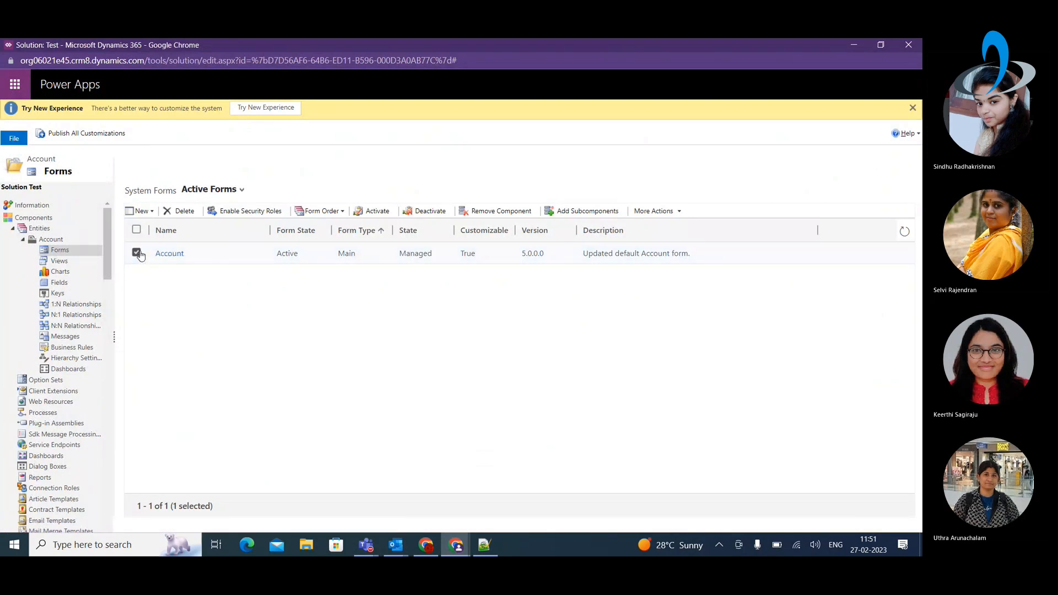
pyautogui.click(169, 253)
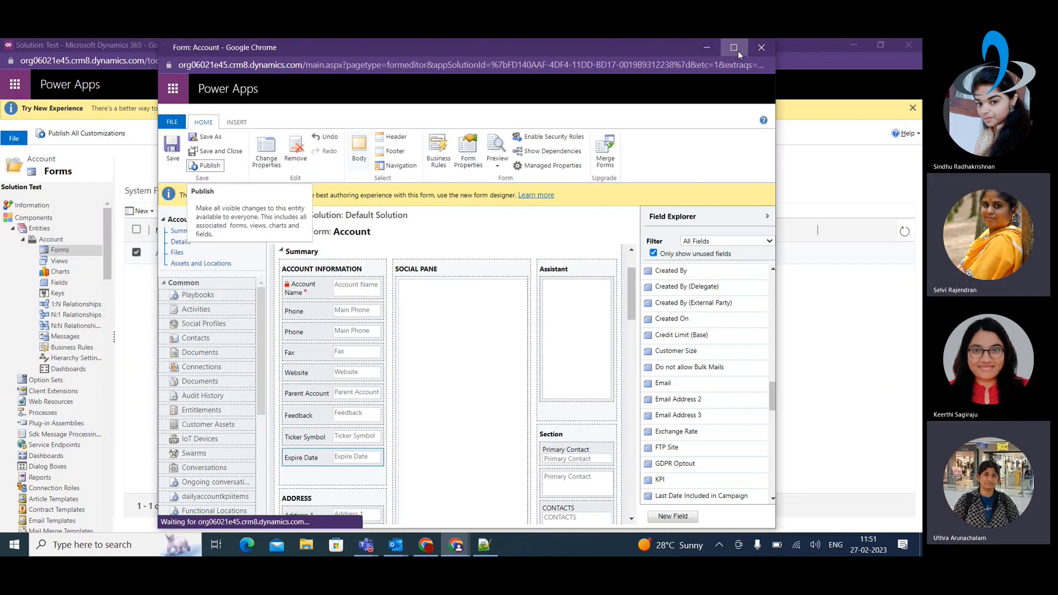
pyautogui.click(733, 47)
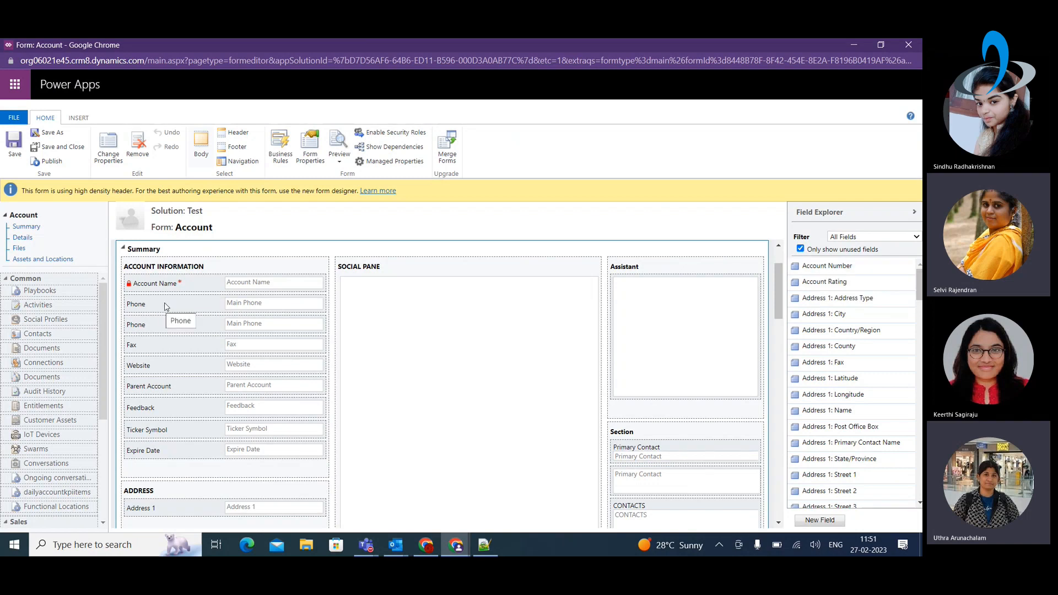
# Step: Add the Account Number field directly below Account Name in the Account Information section, then save and publish the form
pyautogui.moveTo(826, 266); pyautogui.dragTo(238, 303)
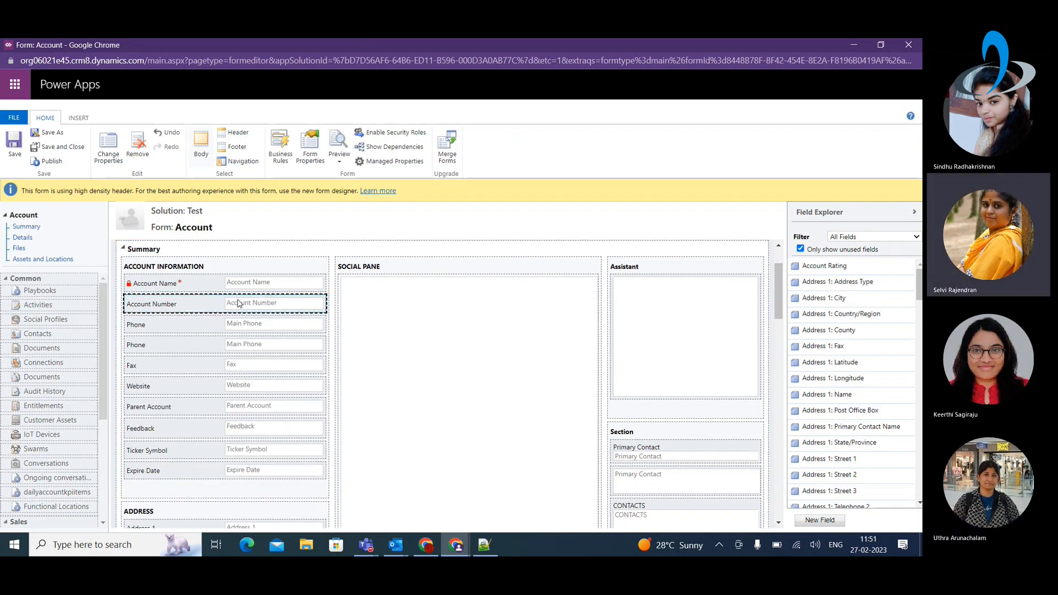
pyautogui.click(12, 147)
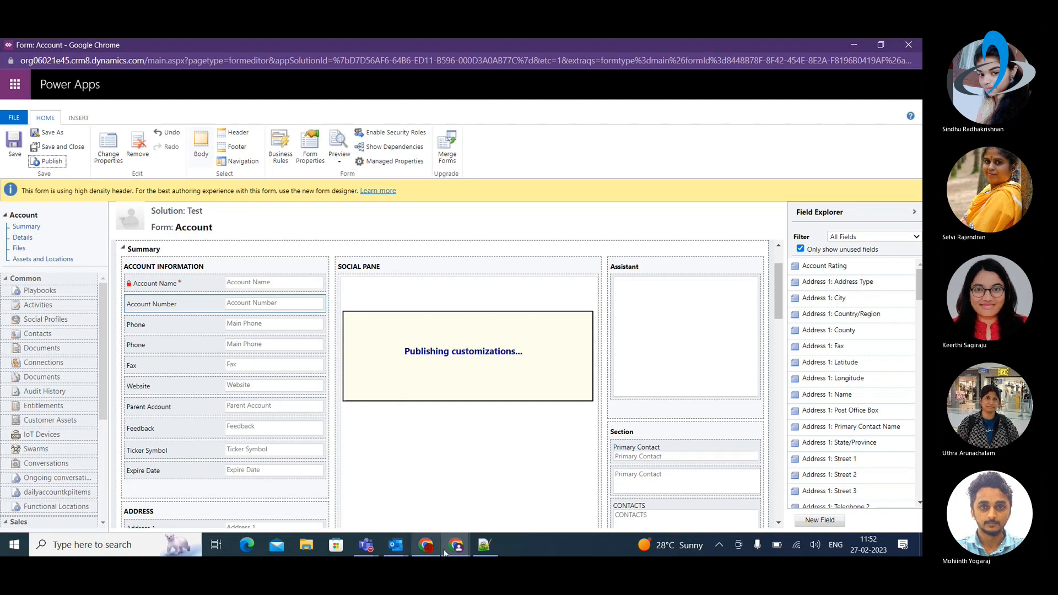
pyautogui.moveTo(459, 549)
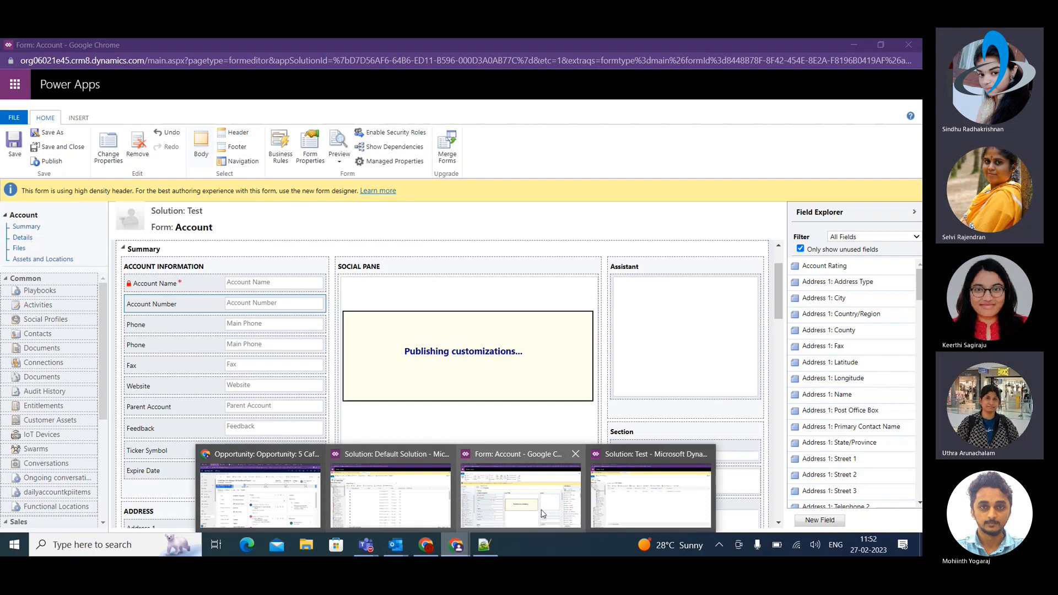
# Step: Return from the Default Solution window to the Account form and Test solution, and publish all customizations of the Test solution
pyautogui.click(387, 510)
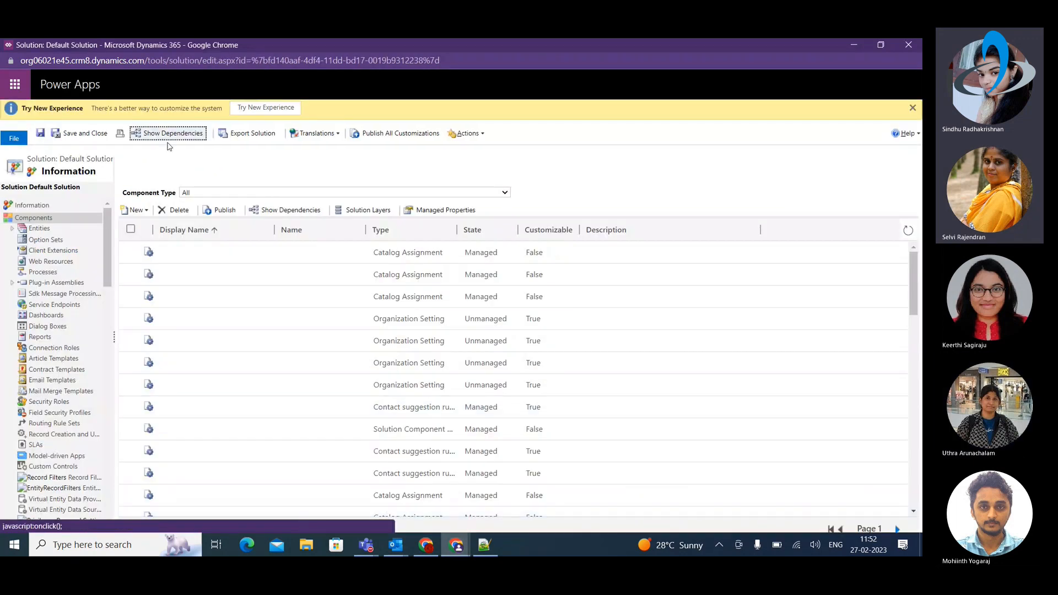
pyautogui.click(462, 548)
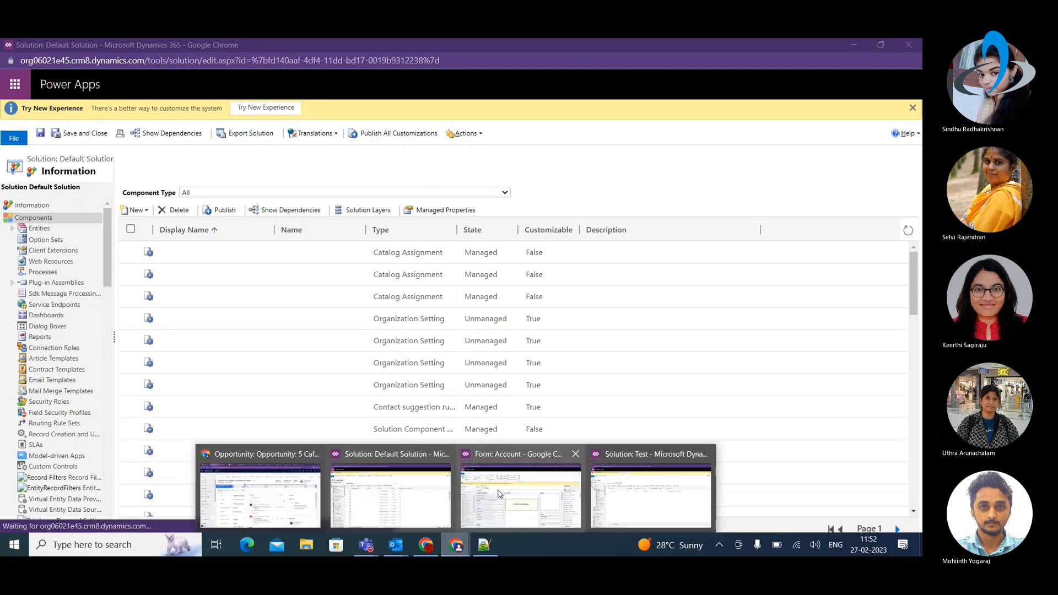
pyautogui.click(498, 493)
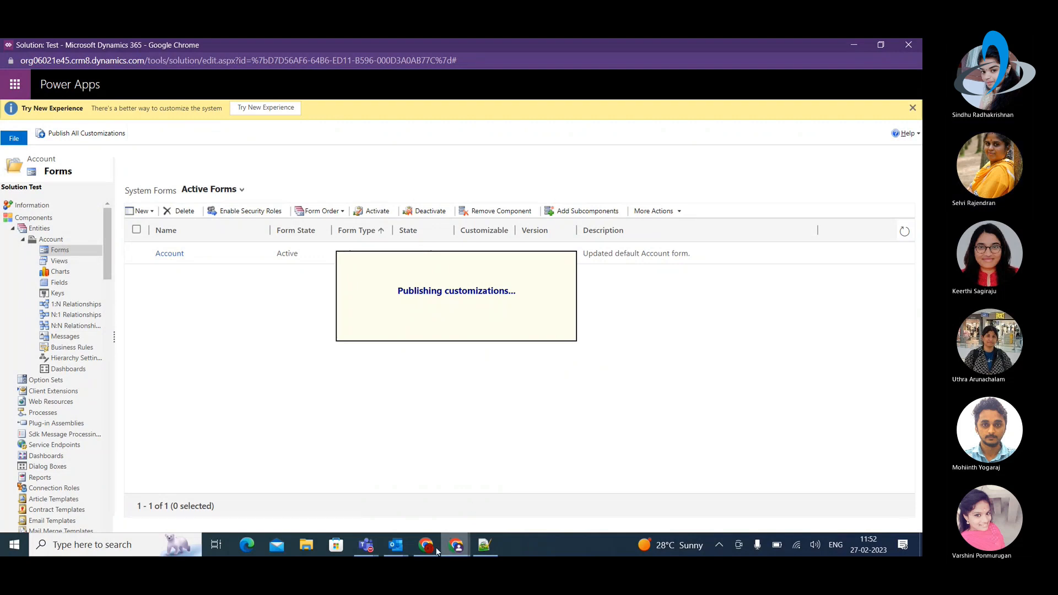
# Step: Switch to the Northwind Traders opportunity in Sales Hub and reload the page, waiting for the unresponsive pages to recover
pyautogui.moveTo(441, 547)
pyautogui.click(450, 549)
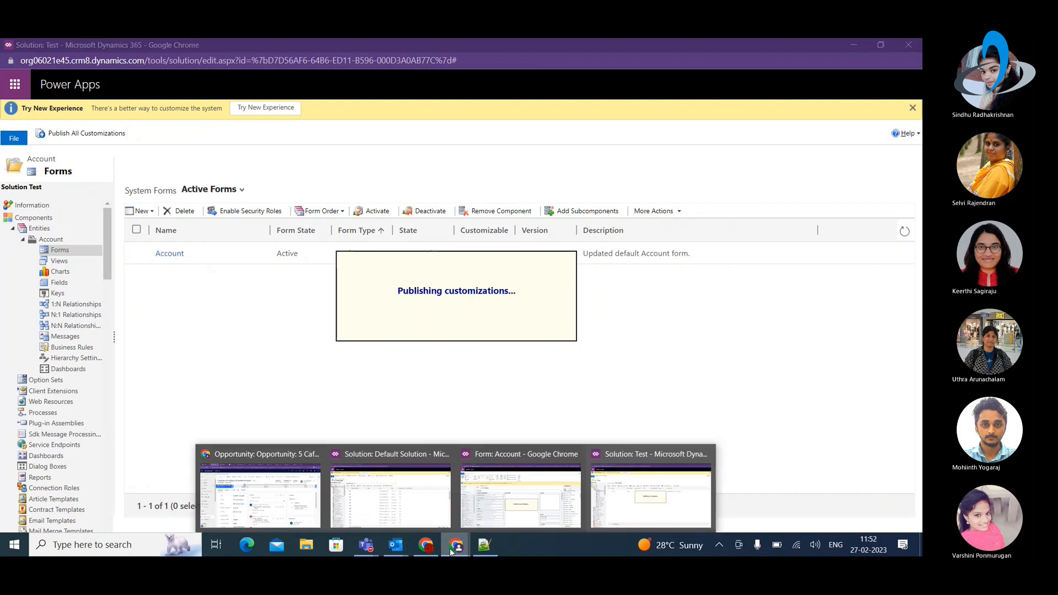
pyautogui.click(270, 502)
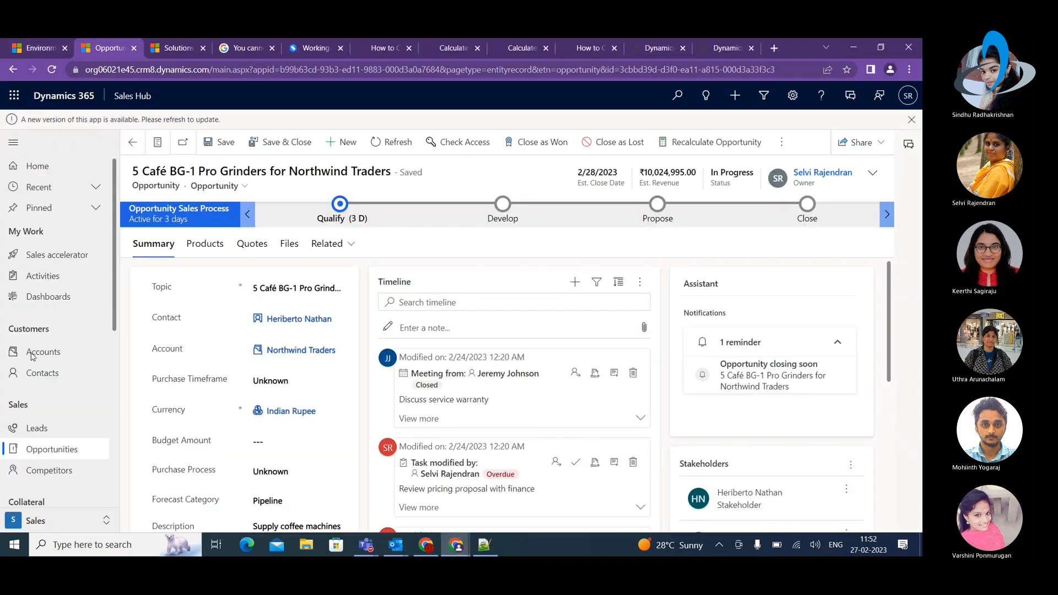
pyautogui.click(51, 69)
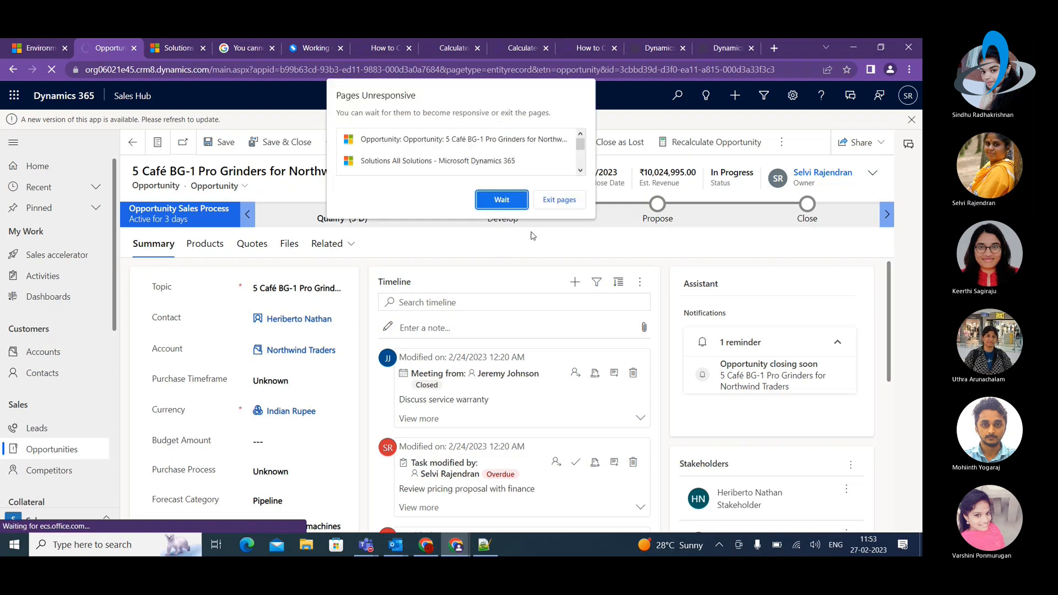
pyautogui.click(507, 200)
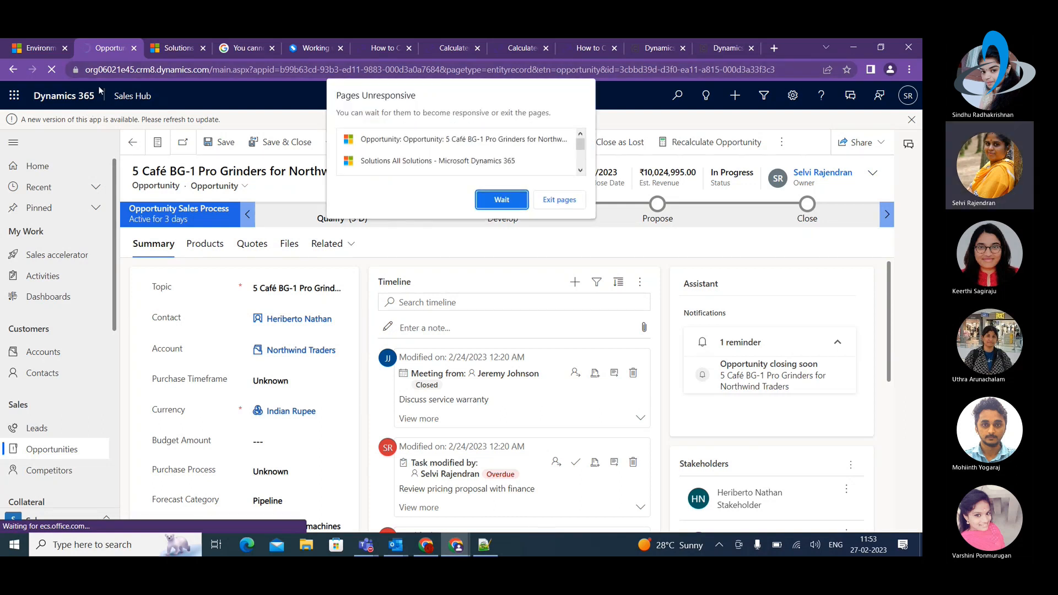
pyautogui.click(501, 200)
pyautogui.click(502, 200)
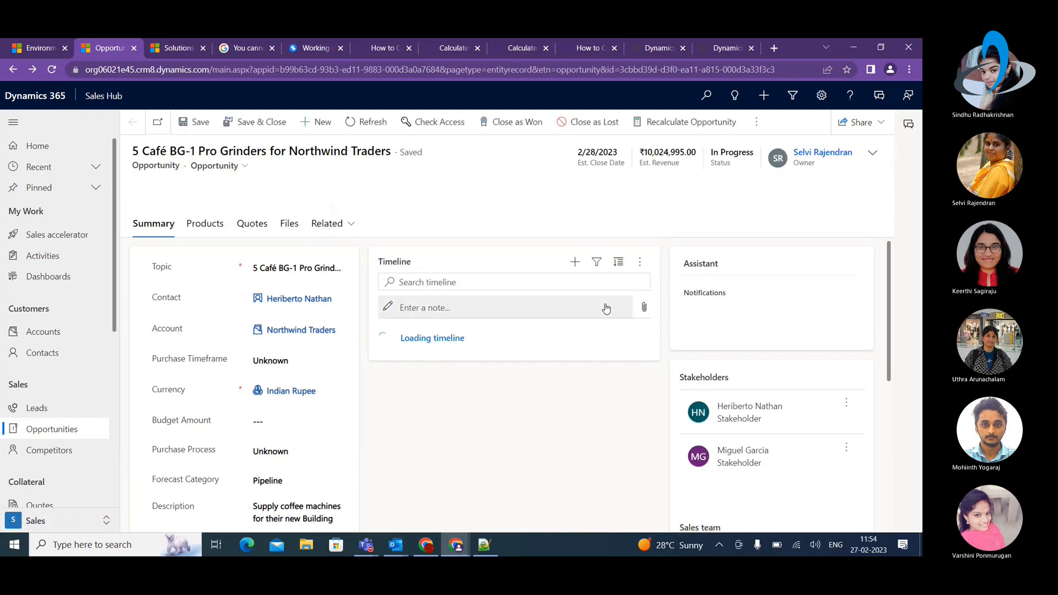
# Step: Open the A. Datum Corporation account from the active accounts and check the Account Number field in its Account Information section
pyautogui.click(43, 332)
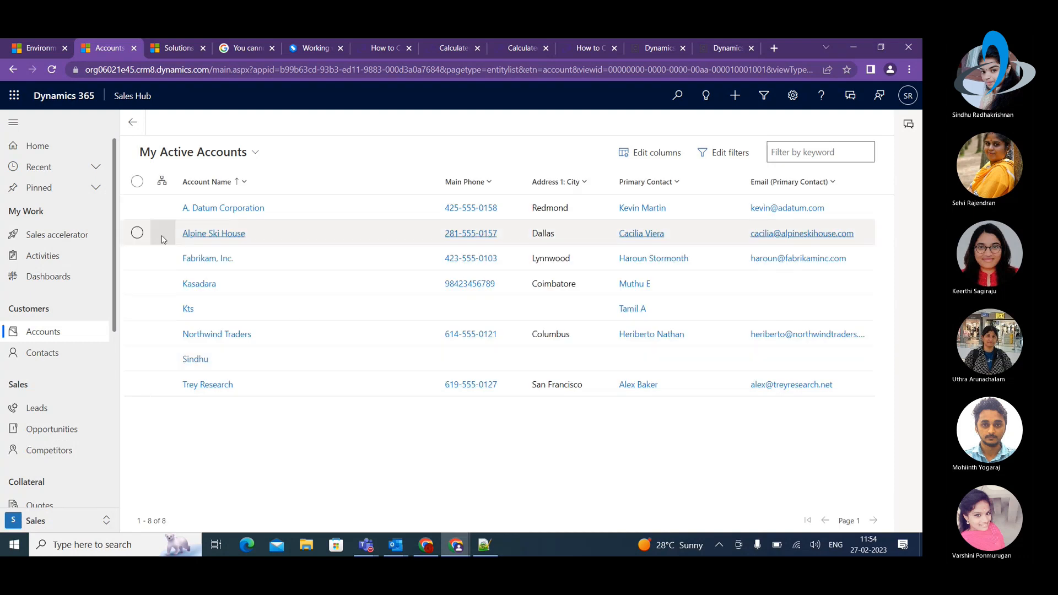
pyautogui.doubleClick(138, 210)
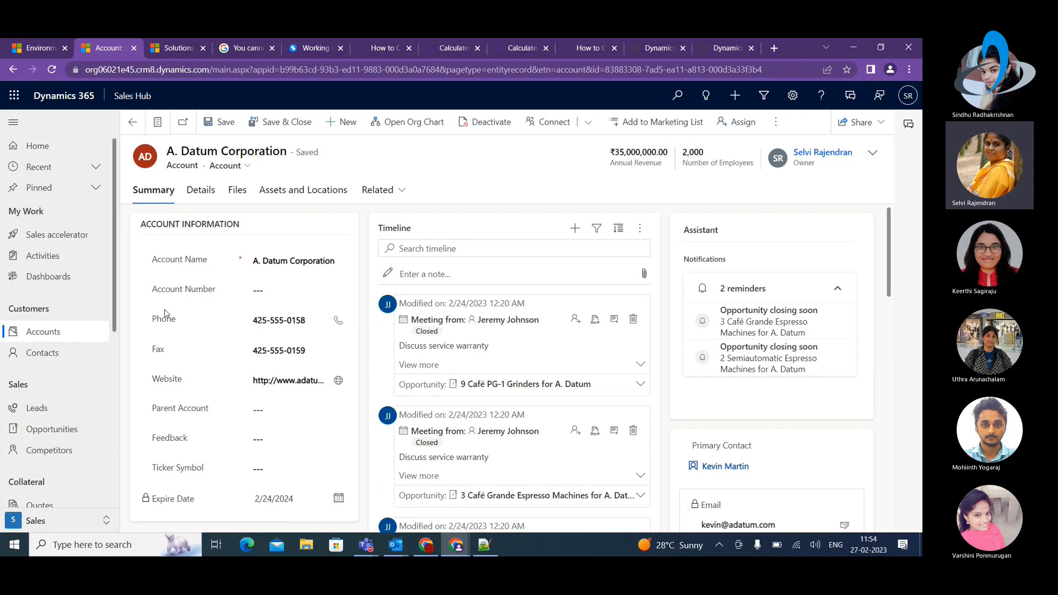
pyautogui.click(264, 292)
pyautogui.click(496, 178)
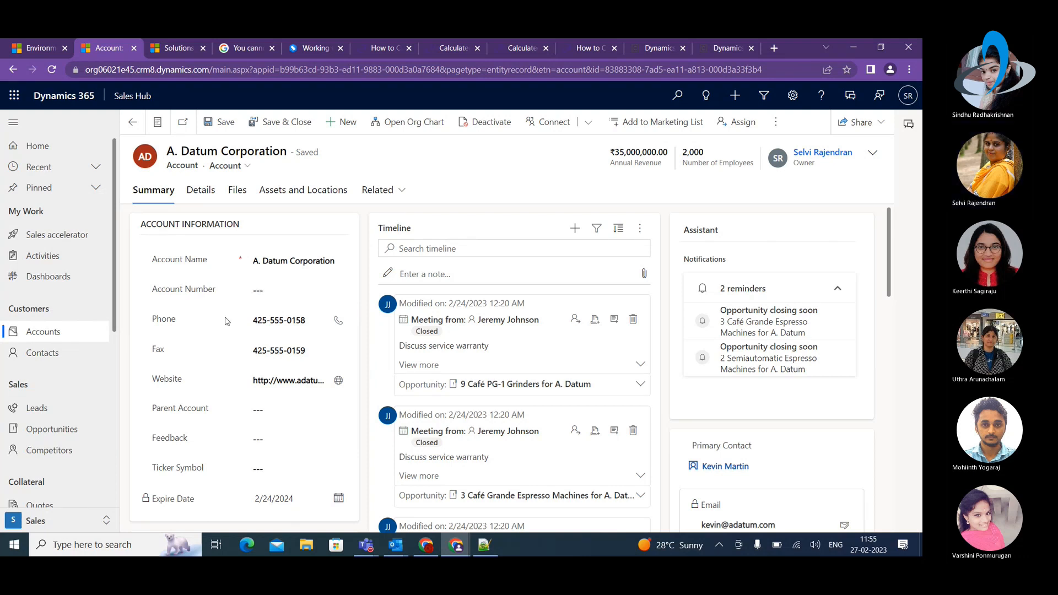
pyautogui.click(425, 548)
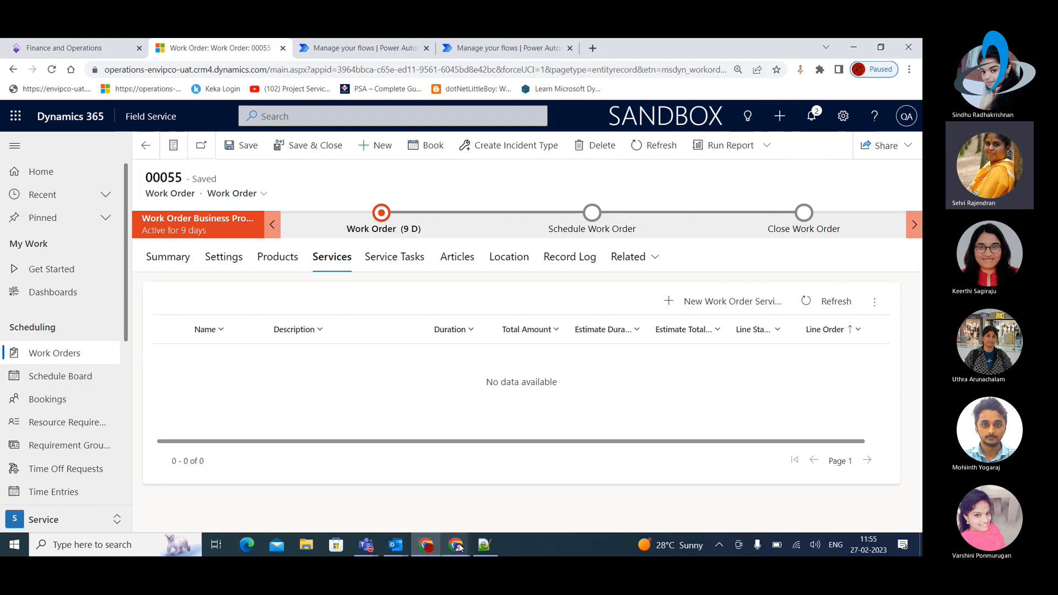
pyautogui.moveTo(455, 547)
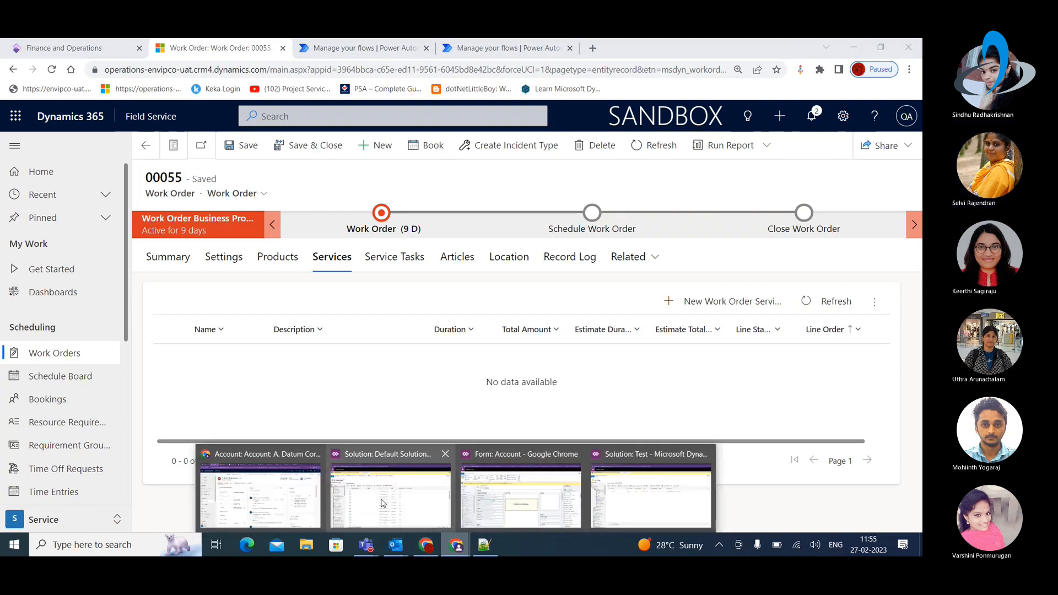